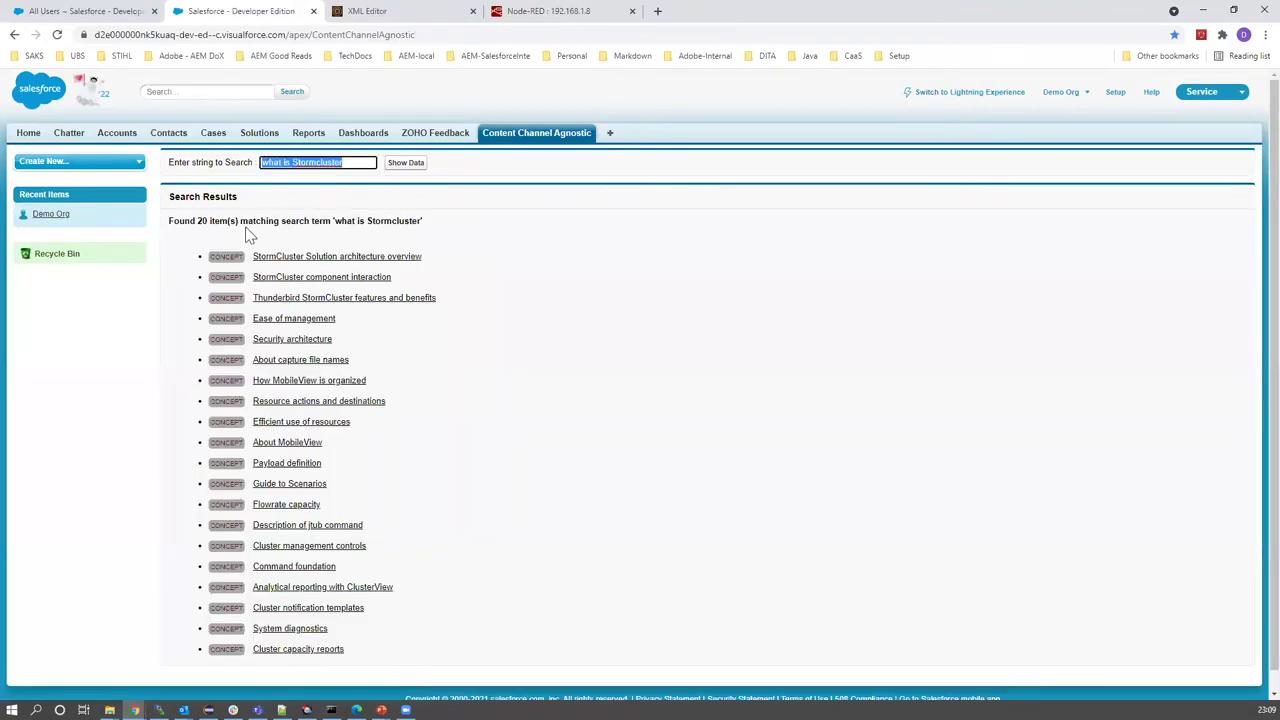
# - Open the "StormCluster Solution architecture overview" result full-size, review its content and the filter parameters in its URL, and close it
pyautogui.click(304, 228)
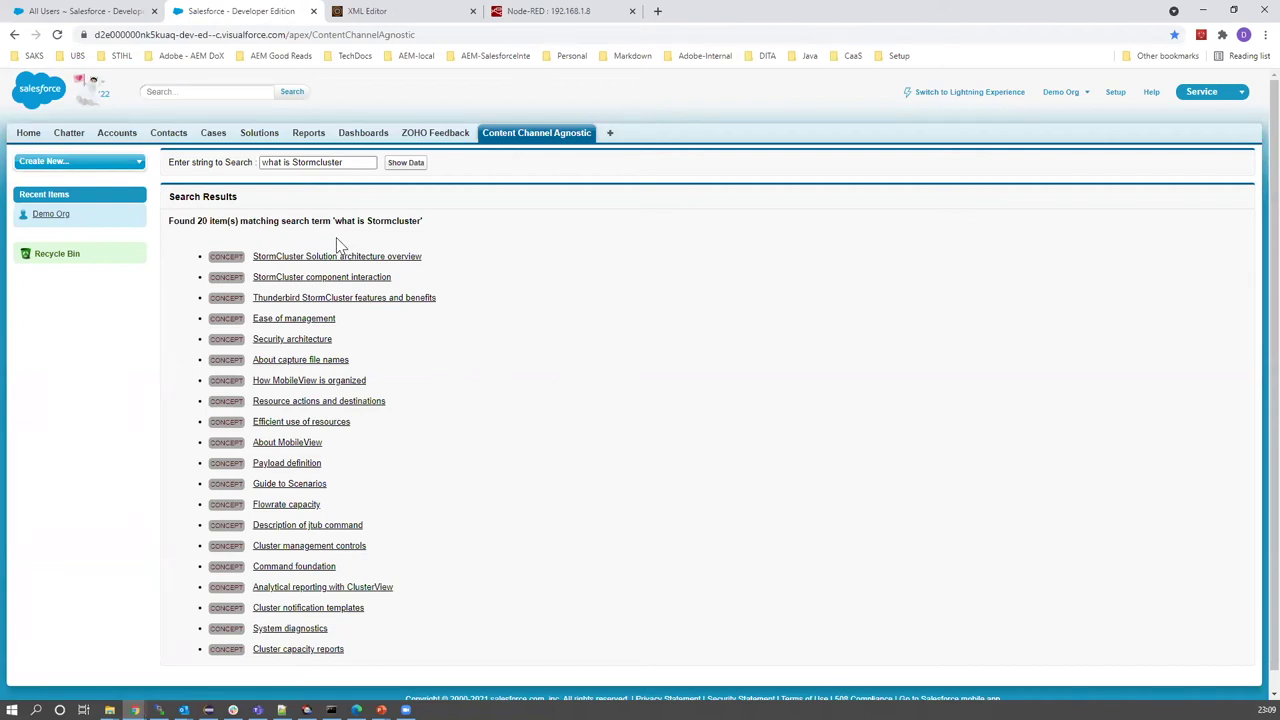
pyautogui.click(271, 262)
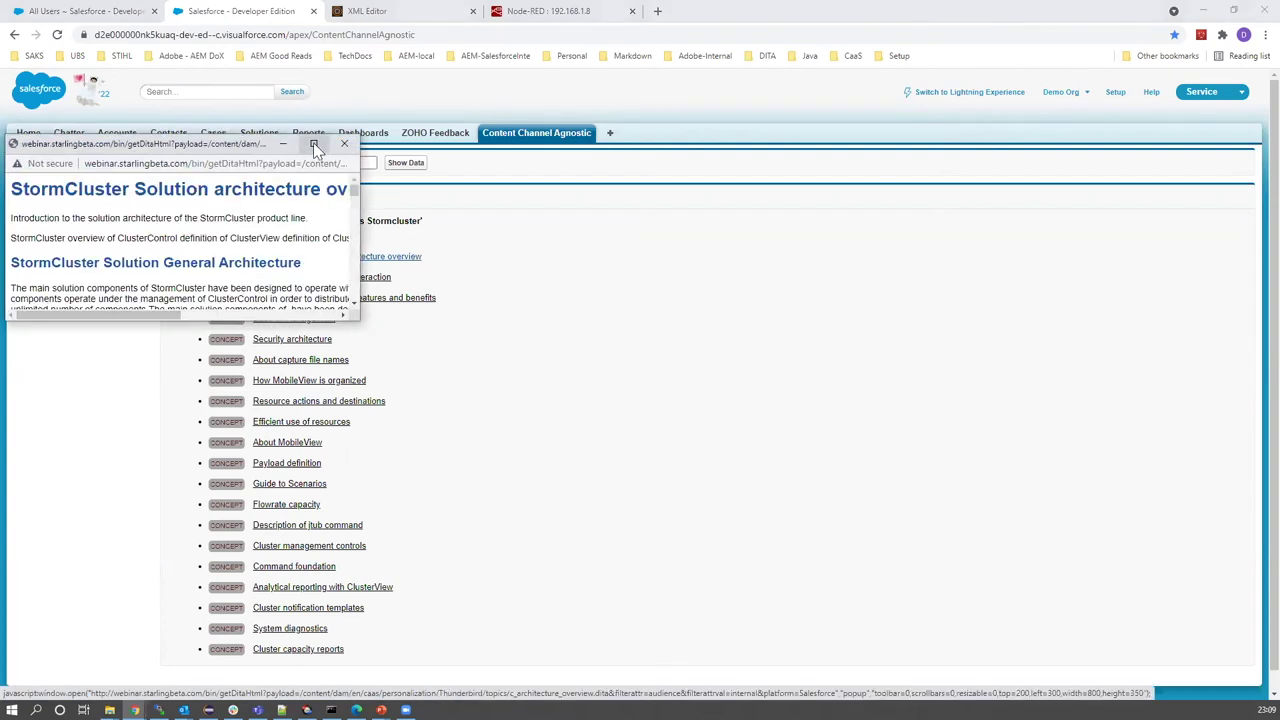
pyautogui.click(313, 143)
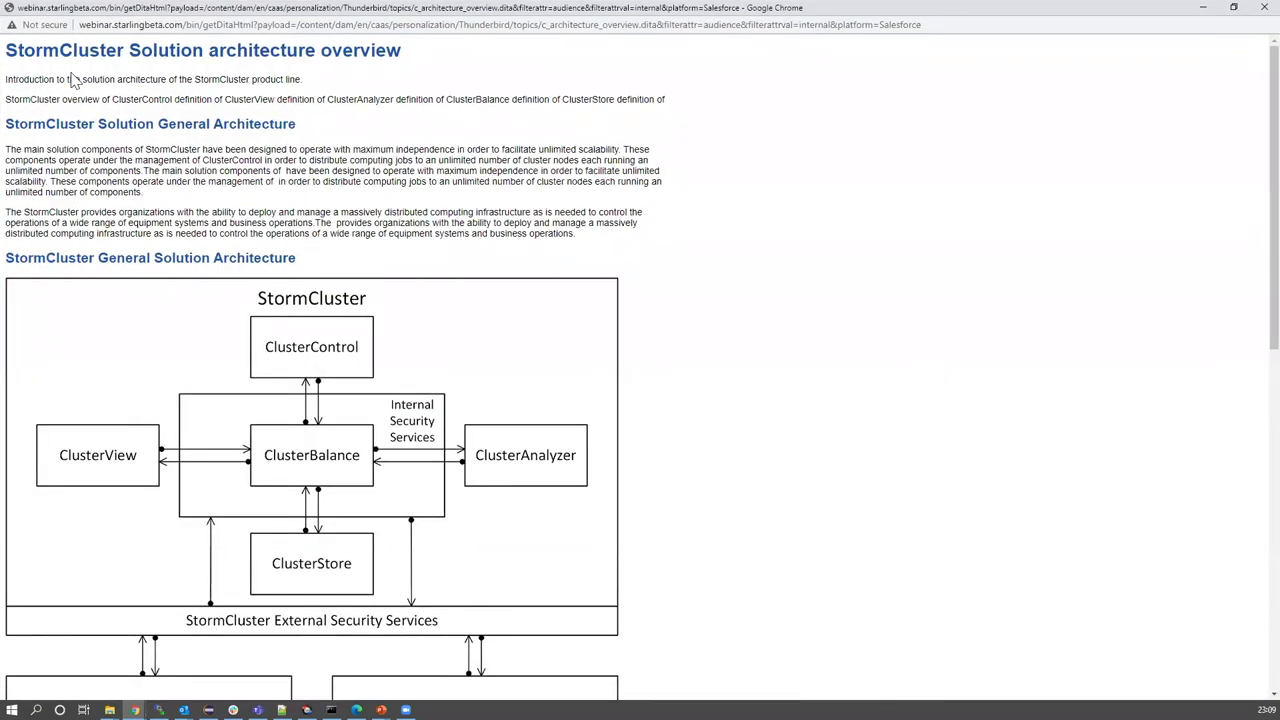
pyautogui.scroll(-4, 171, 260)
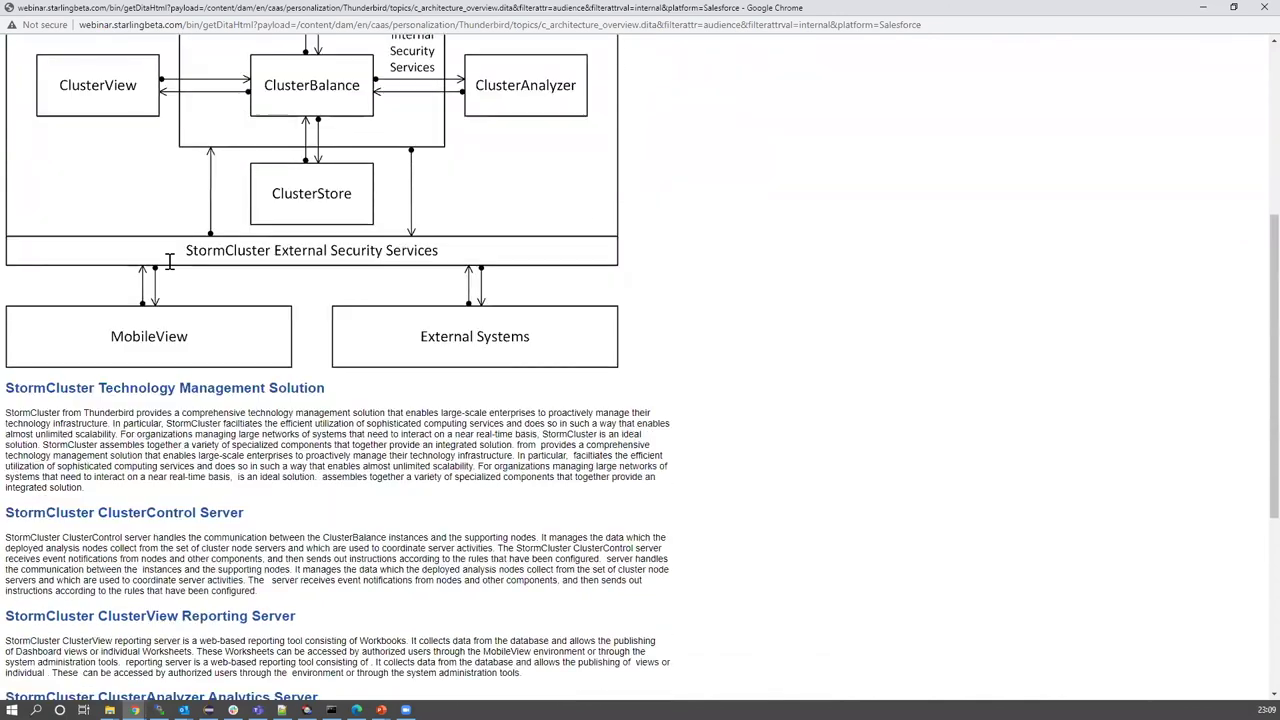
pyautogui.scroll(-5, 169, 261)
pyautogui.scroll(8, 169, 261)
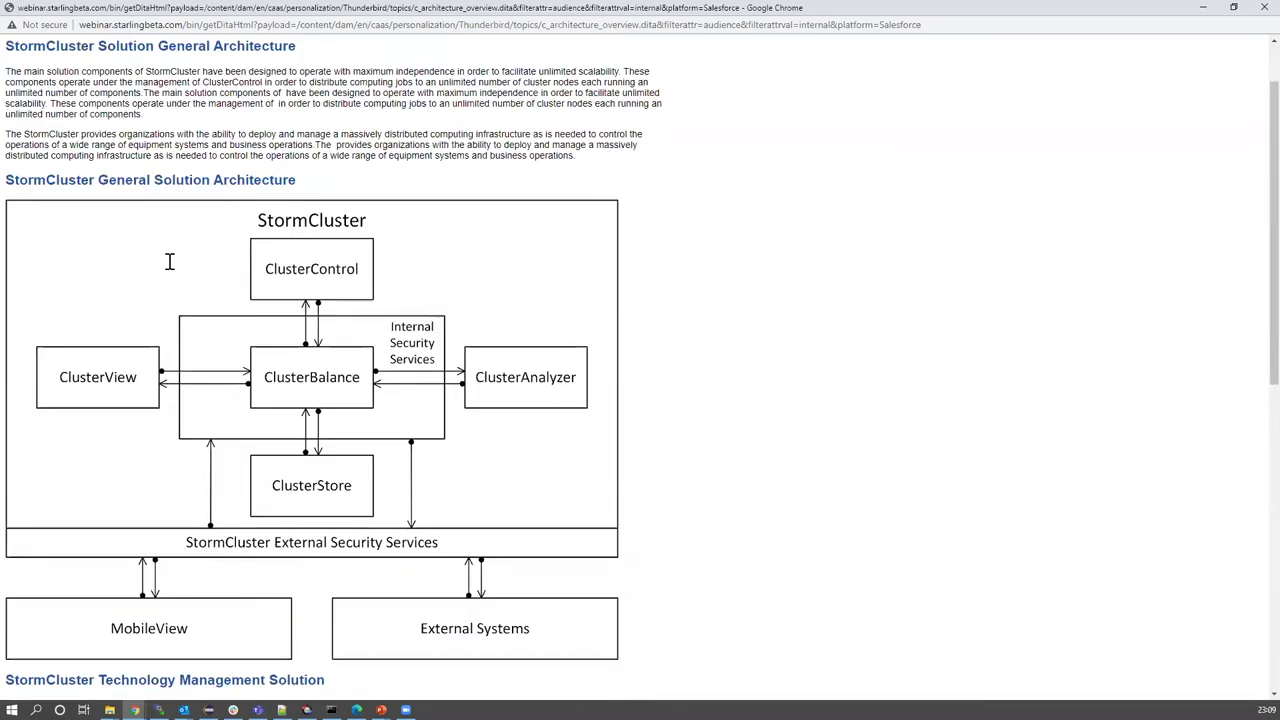
pyautogui.scroll(1, 169, 261)
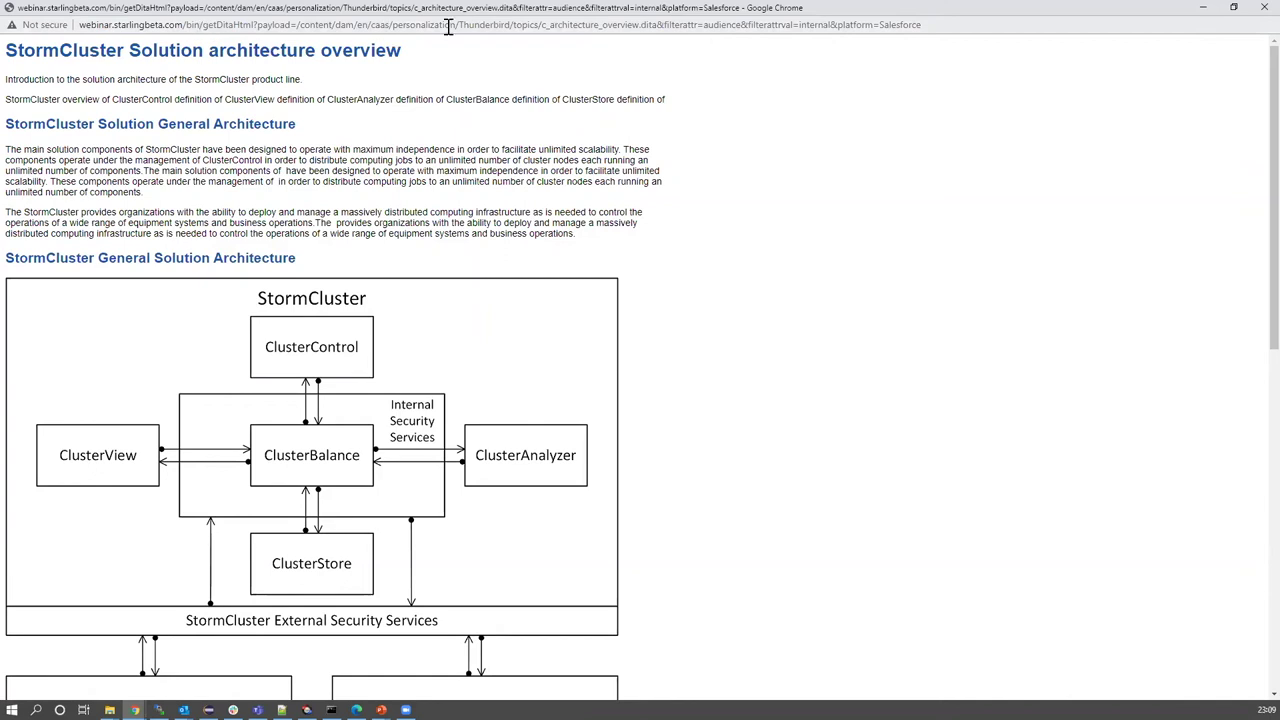
pyautogui.click(690, 33)
pyautogui.click(714, 34)
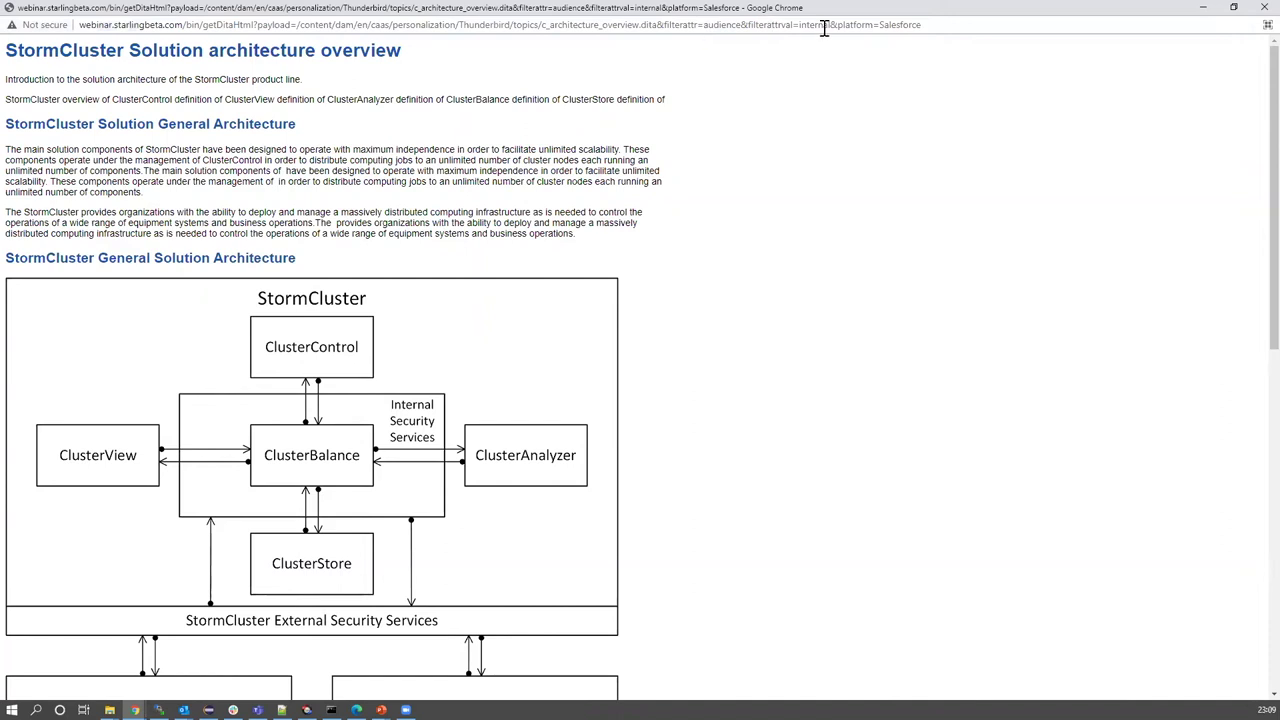
pyautogui.click(1252, 13)
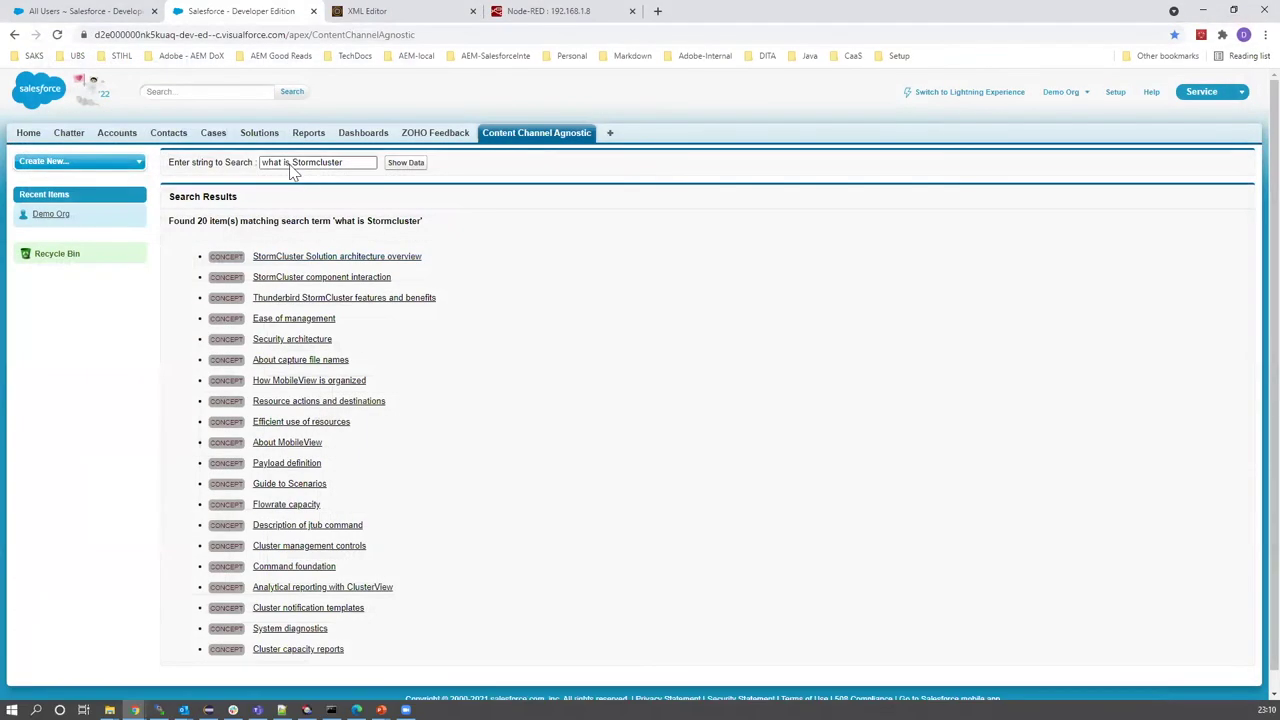
# - Search the Content Channel Agnostic page for "how to add host to cluster"
pyautogui.tripleClick(302, 166)
pyautogui.write('how')
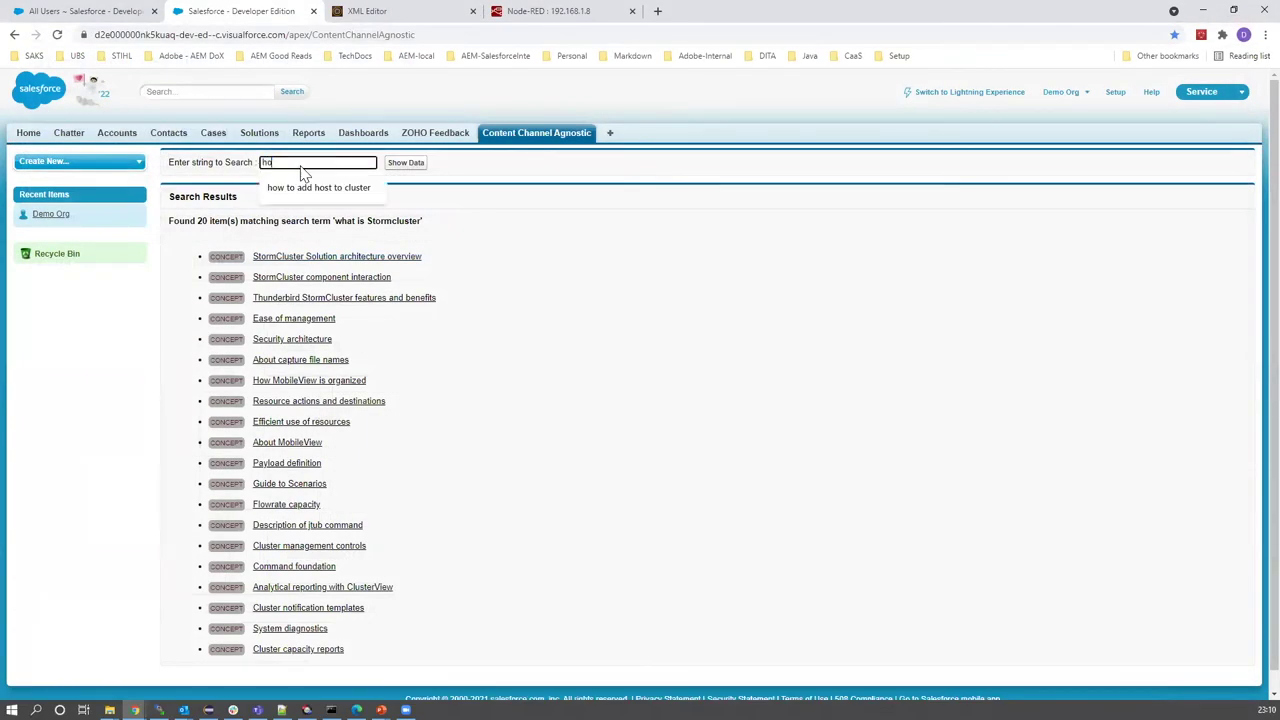
pyautogui.click(318, 187)
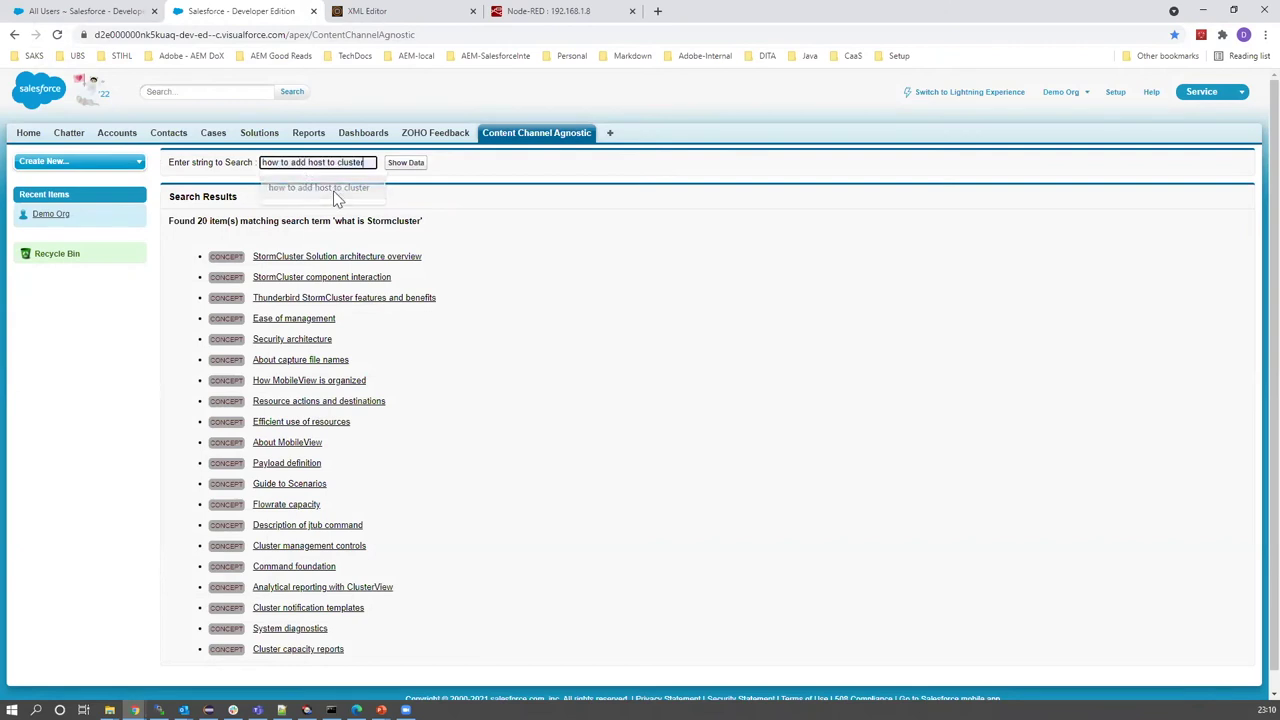
pyautogui.doubleClick(268, 163)
pyautogui.click(405, 166)
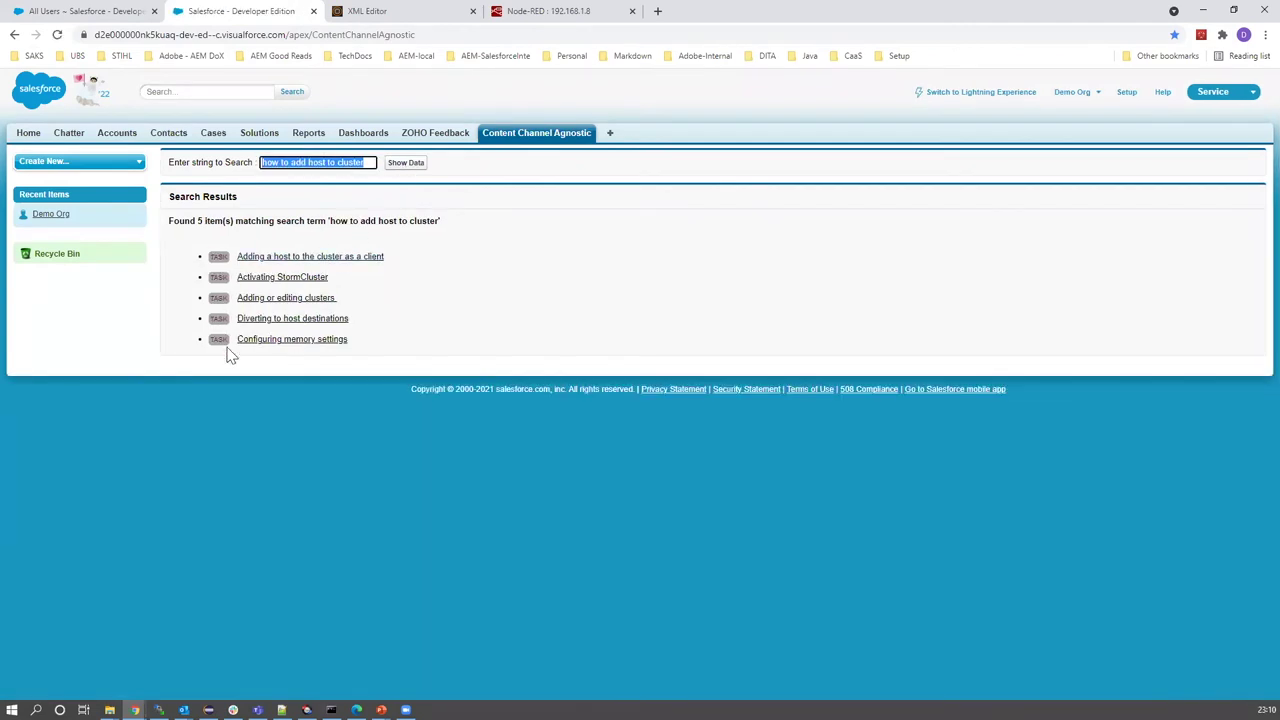
# - Open the "Adding a host to the cluster as a client" task, read its introduction, and close the popup
pyautogui.click(272, 162)
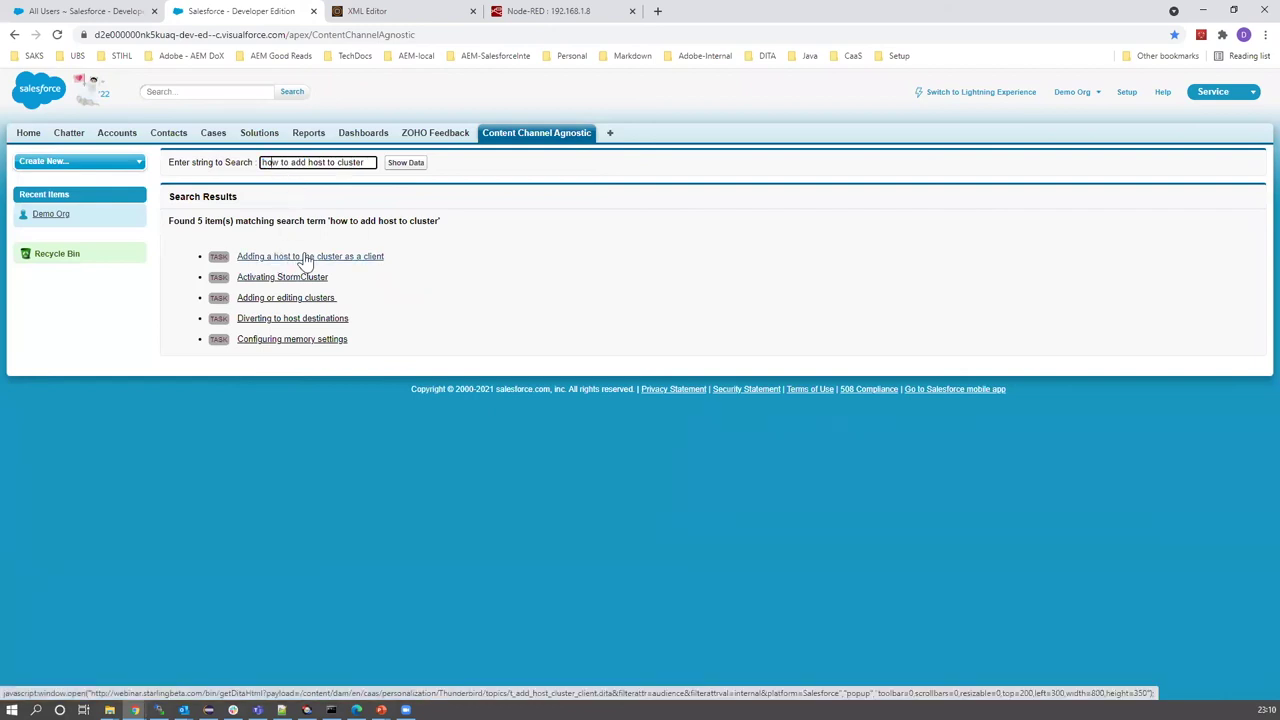
pyautogui.click(344, 262)
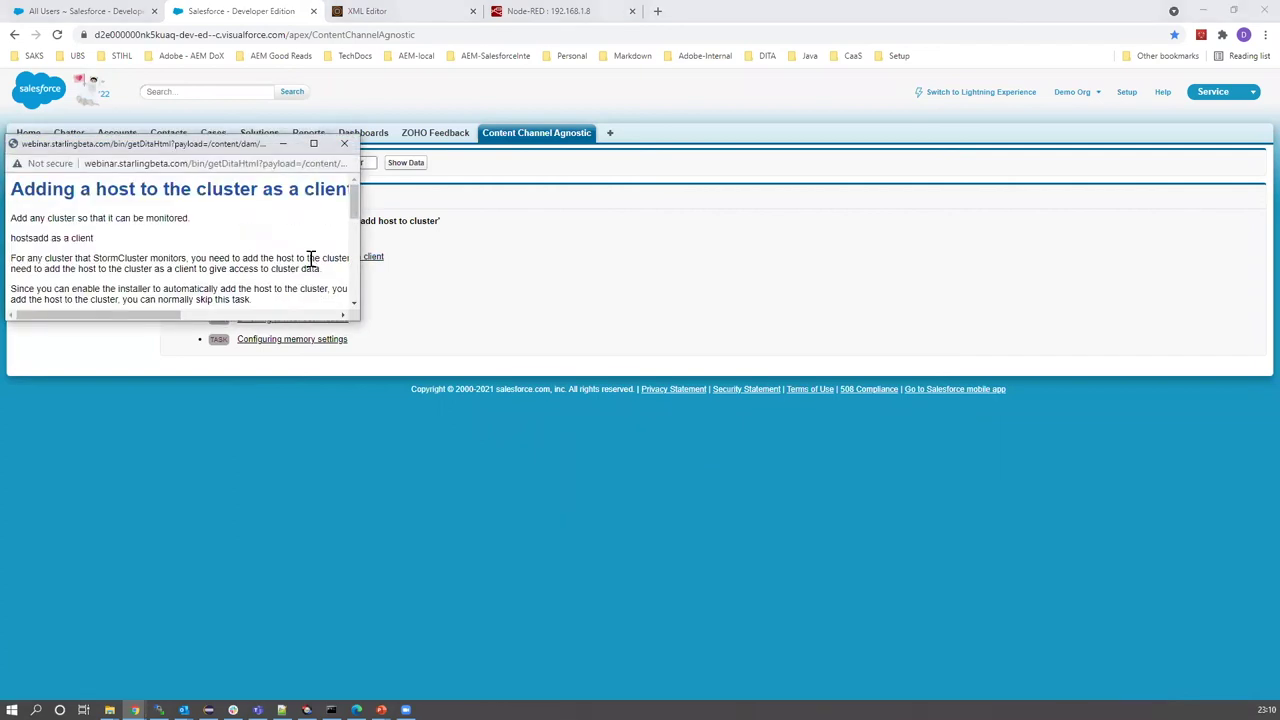
pyautogui.moveTo(354, 200)
pyautogui.mouseDown()
pyautogui.moveTo(355, 290)
pyautogui.moveTo(343, 210)
pyautogui.mouseUp()
pyautogui.click(344, 143)
# - Replace the search term with "user account" and display the matching items
pyautogui.doubleClick(318, 163)
pyautogui.tripleClick(321, 167)
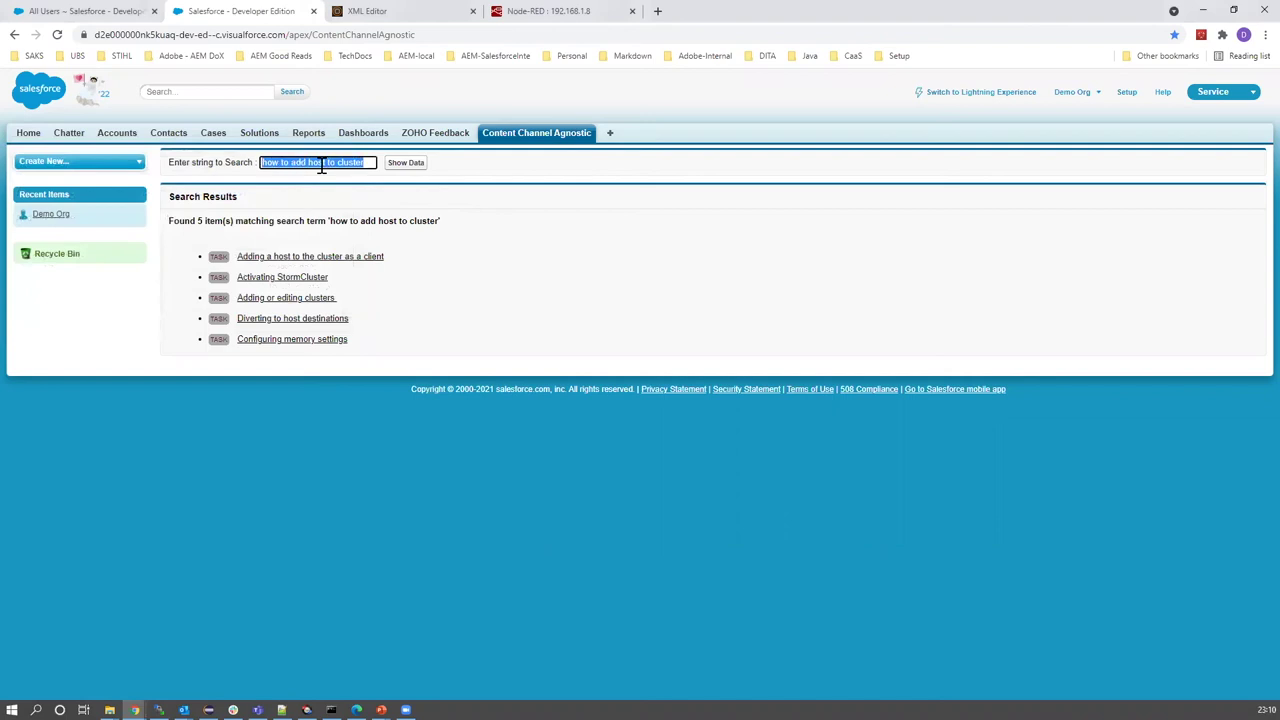
pyautogui.write('user account')
pyautogui.click(309, 188)
pyautogui.click(405, 162)
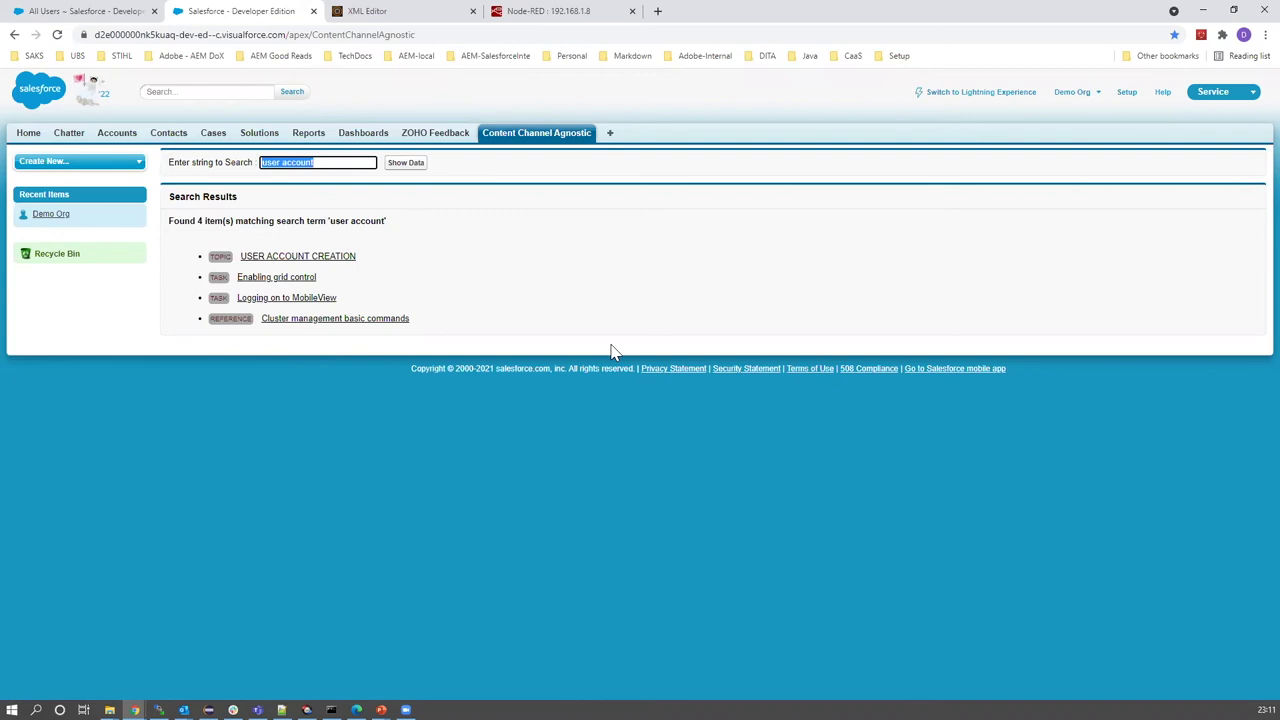
# - Open the bookmarked Granular Multiformat Search Results page from the CaaS Support Portal bookmarks in a new browser tab
pyautogui.click(657, 11)
pyautogui.click(853, 57)
pyautogui.moveTo(900, 92)
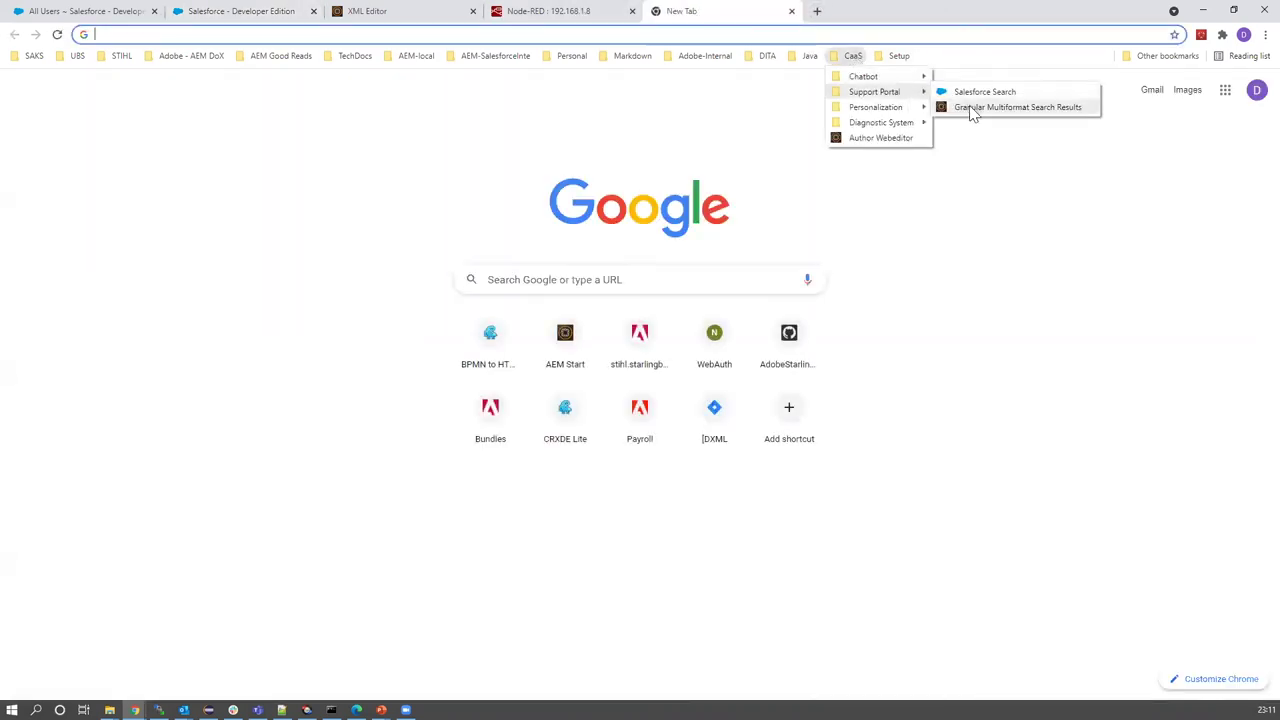
pyautogui.click(971, 108)
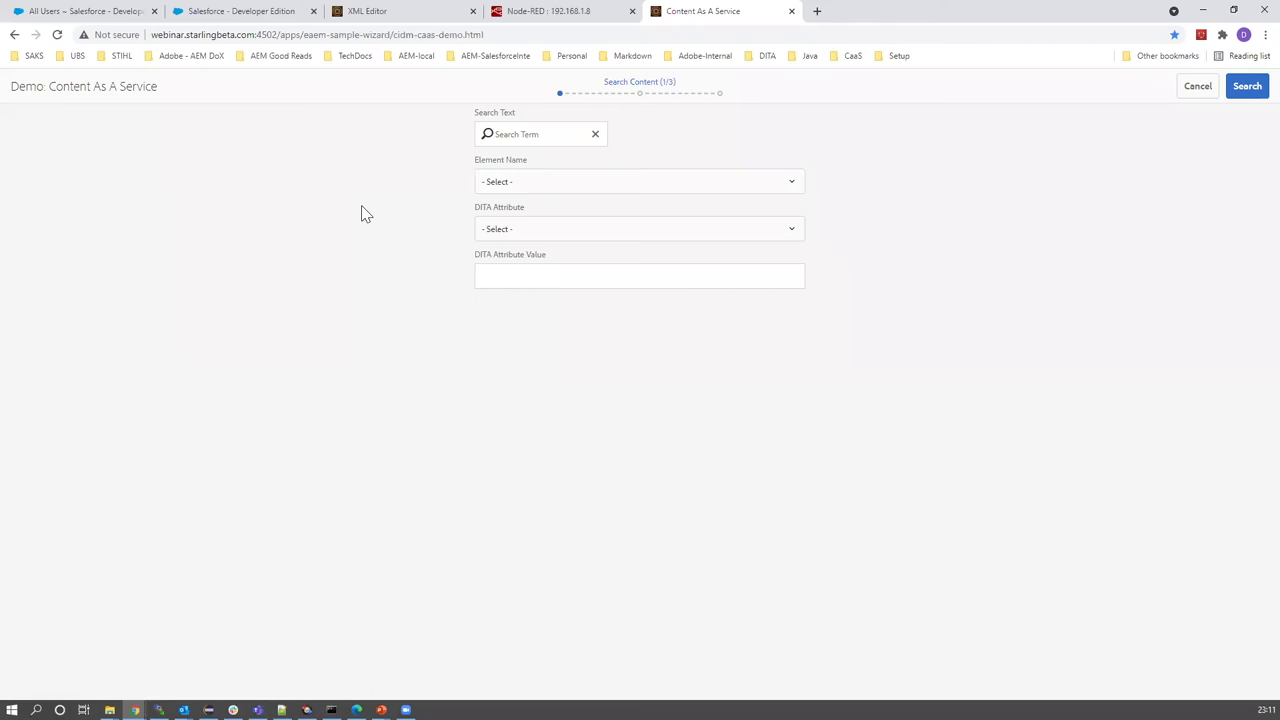
# - Search for "user account" content with the DITA attribute audience set to administrators
pyautogui.click(530, 140)
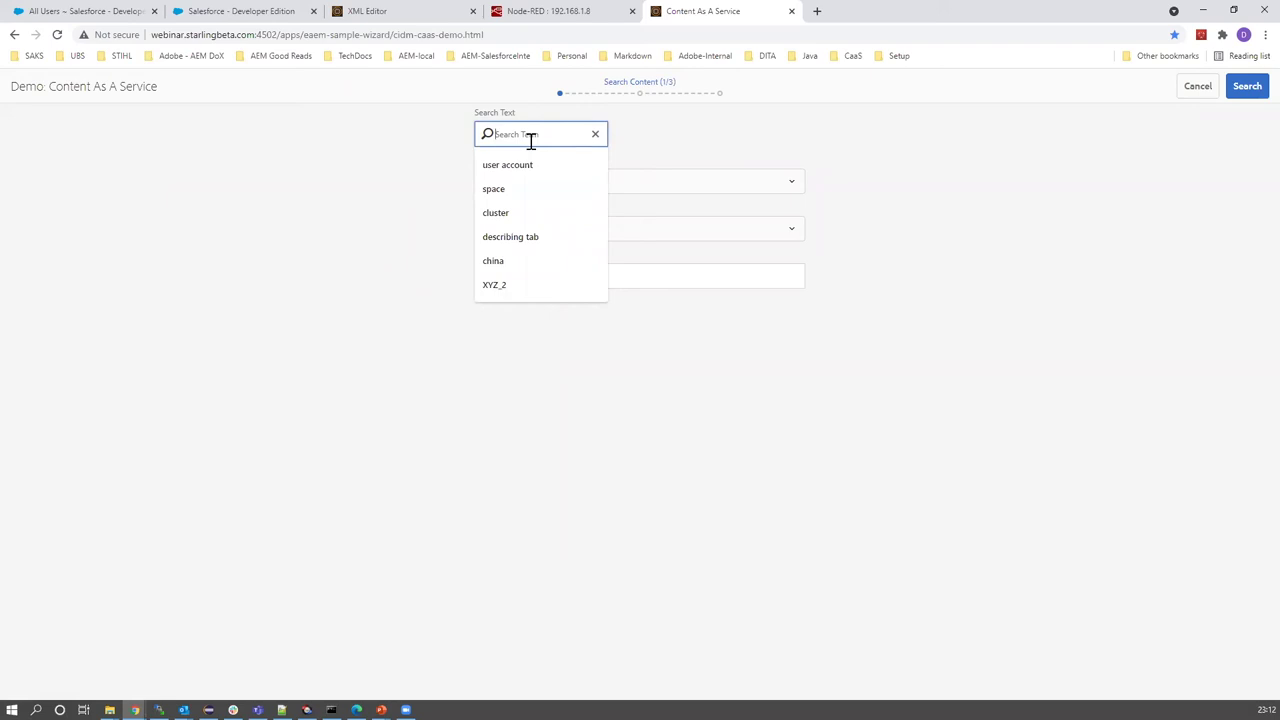
pyautogui.click(296, 268)
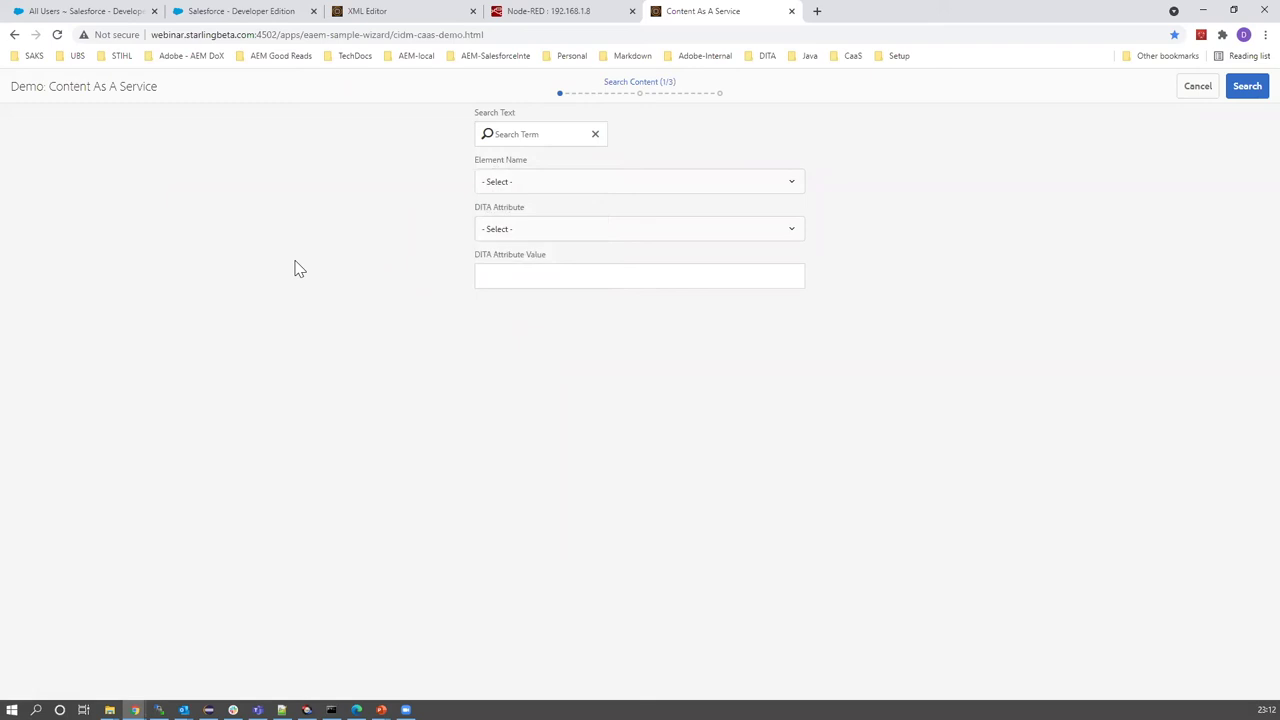
pyautogui.click(528, 138)
pyautogui.click(513, 168)
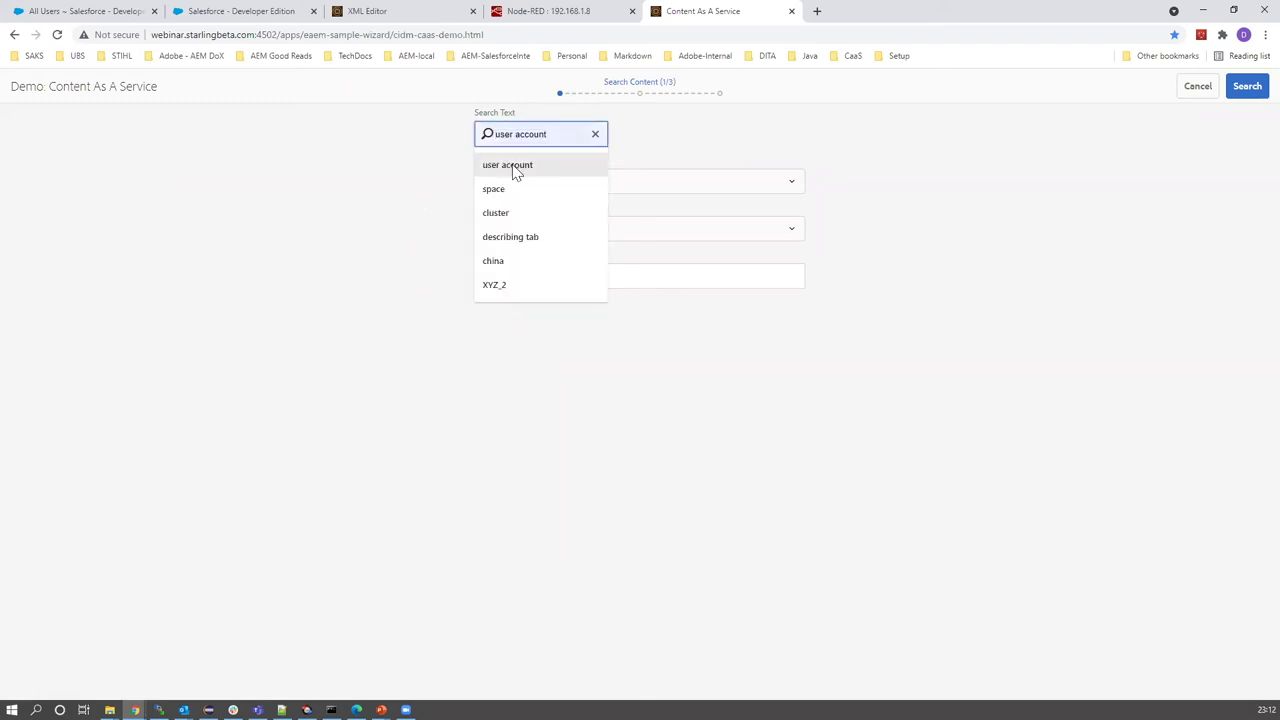
pyautogui.click(632, 232)
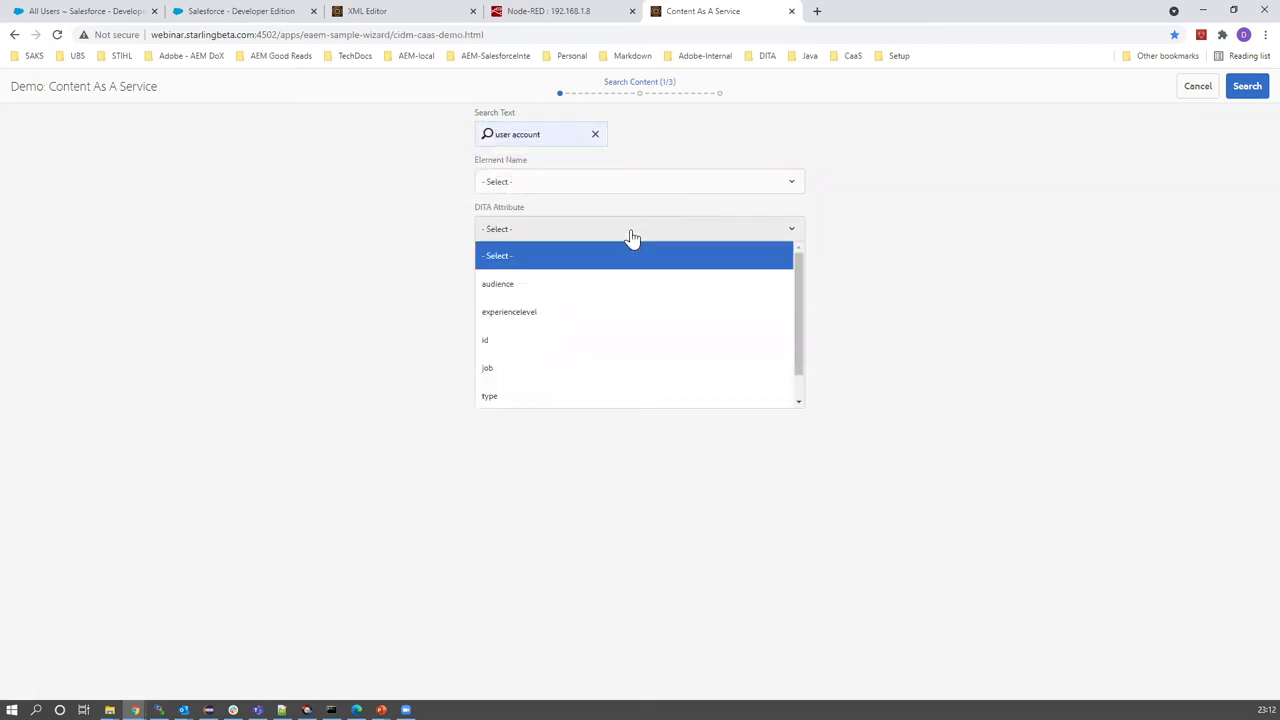
pyautogui.click(528, 290)
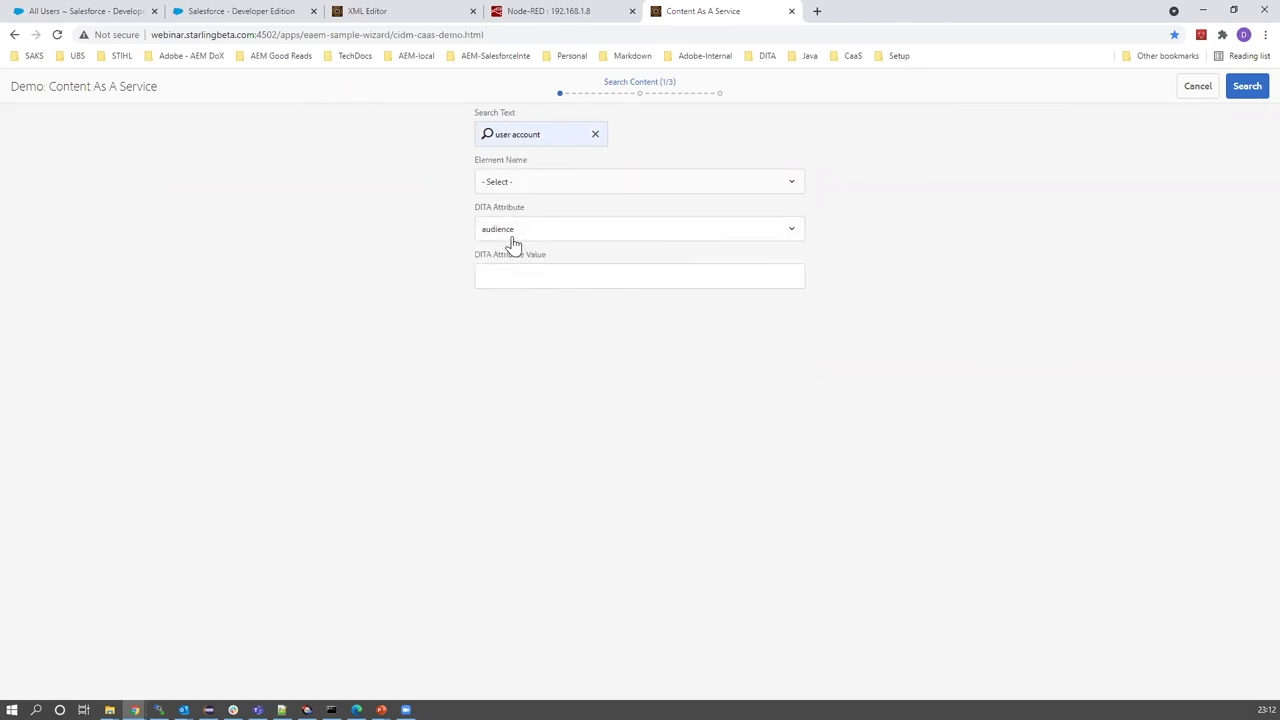
pyautogui.click(520, 277)
pyautogui.click(522, 304)
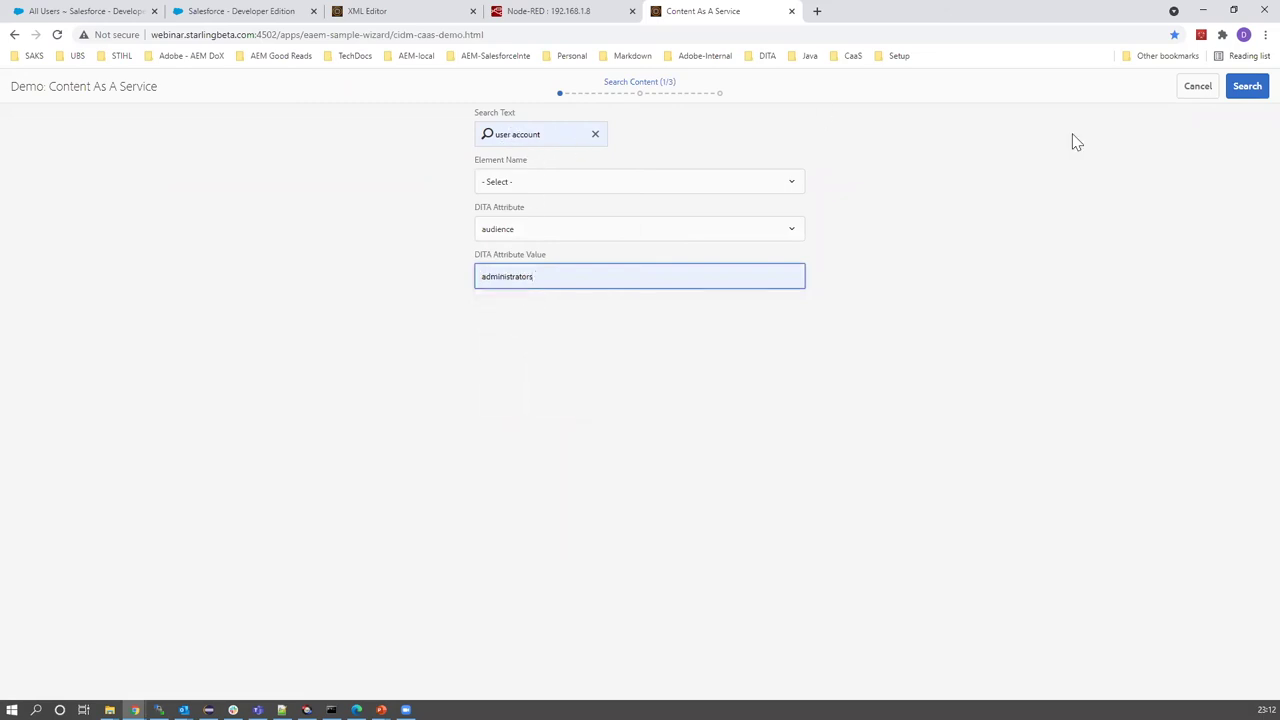
pyautogui.click(1240, 92)
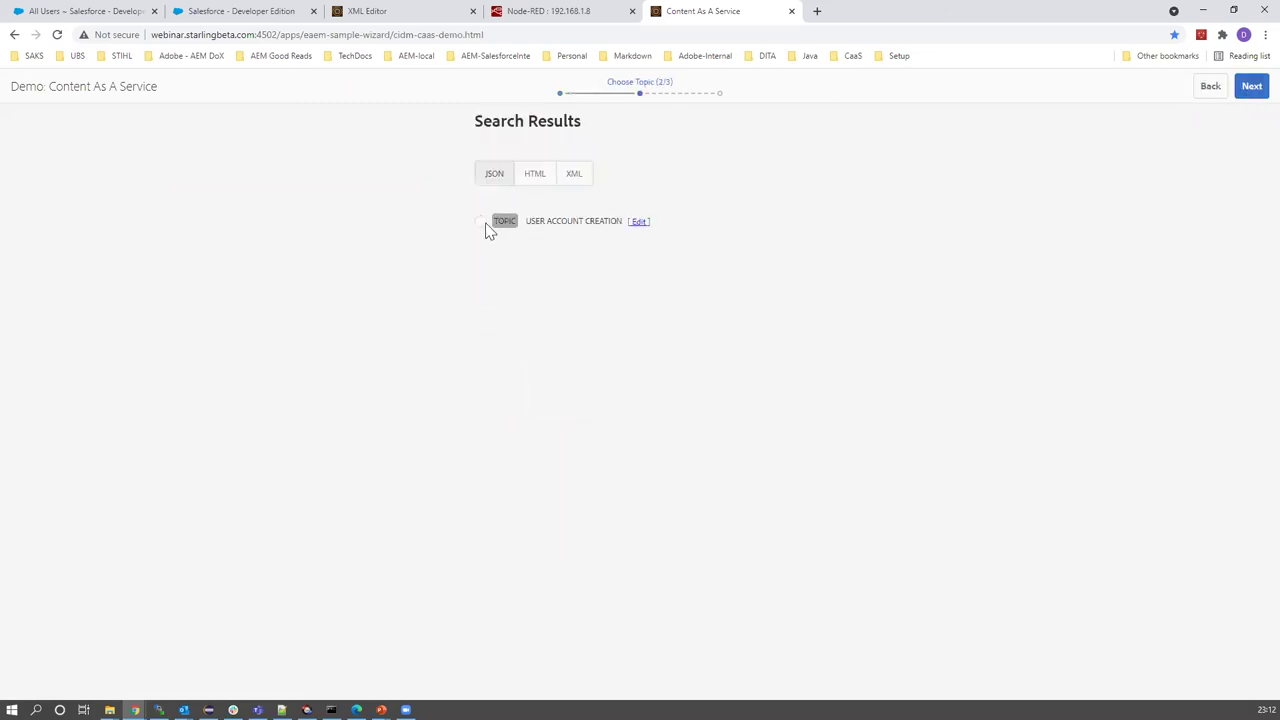
# - Choose the USER ACCOUNT CREATION topic in JSON format and generate its output for review
pyautogui.click(480, 221)
pyautogui.click(498, 186)
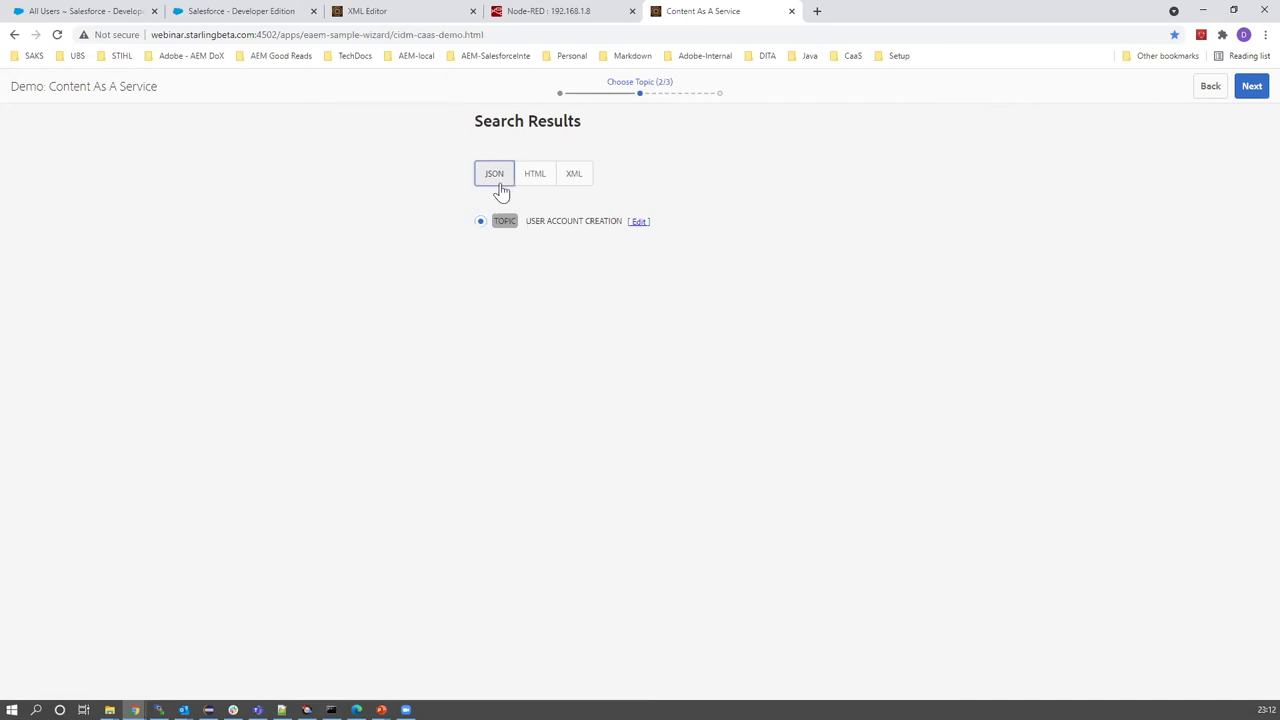
pyautogui.click(1250, 88)
pyautogui.scroll(-3, 437, 443)
pyautogui.scroll(3, 437, 443)
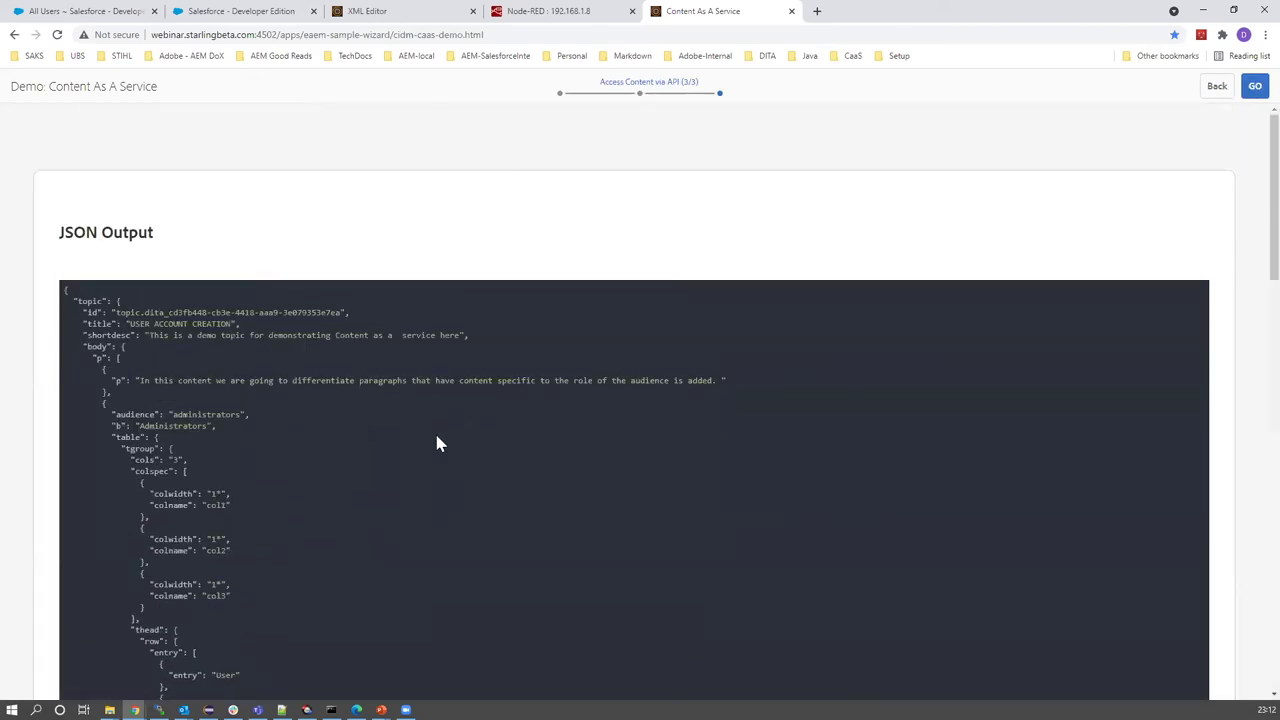
# - Return to the topic selection and generate the USER ACCOUNT CREATION topic as HTML
pyautogui.click(1213, 89)
pyautogui.click(537, 180)
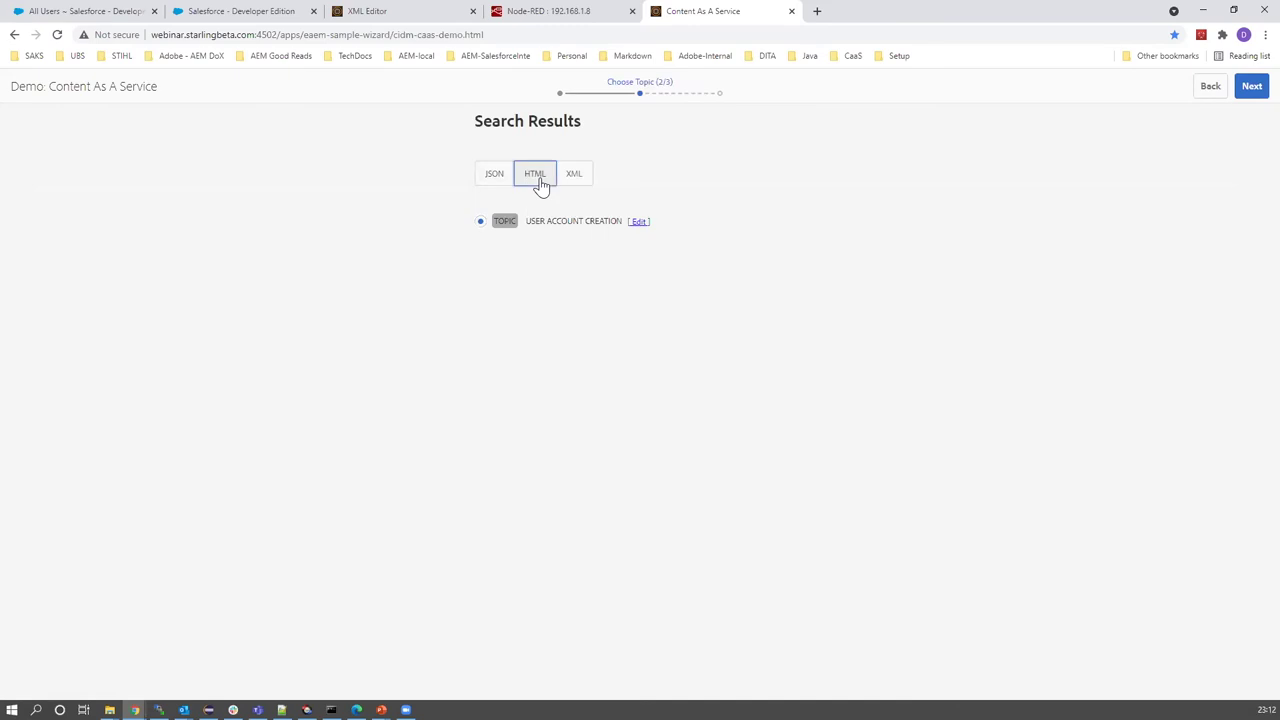
pyautogui.click(1251, 90)
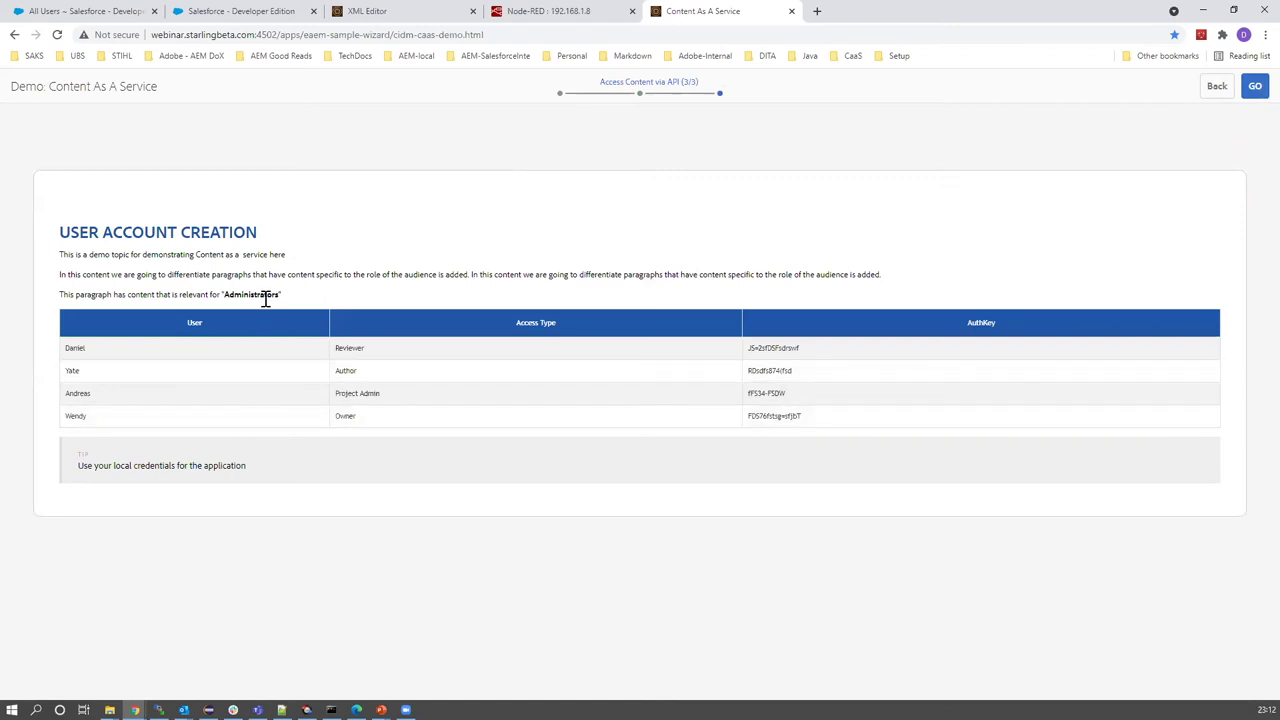
# - Go back to the results, open the USER ACCOUNT CREATION topic for editing, and look through its conditional paragraphs
pyautogui.click(1205, 92)
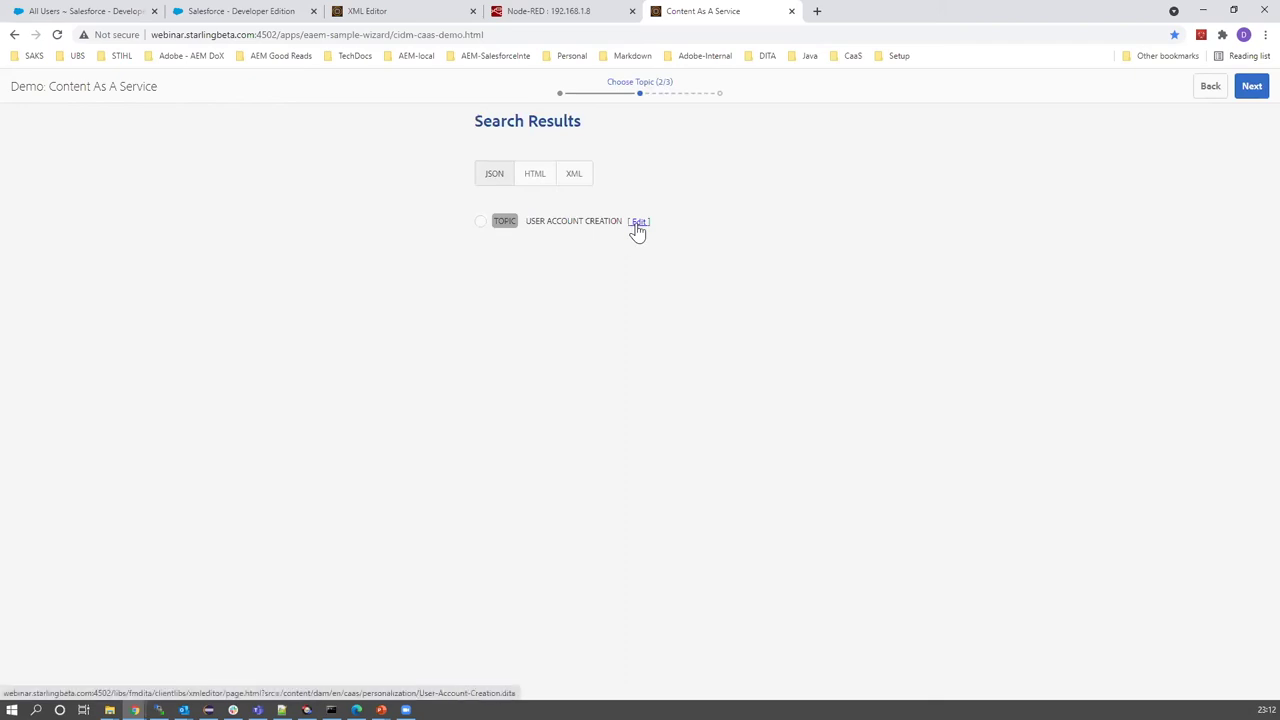
pyautogui.click(638, 222)
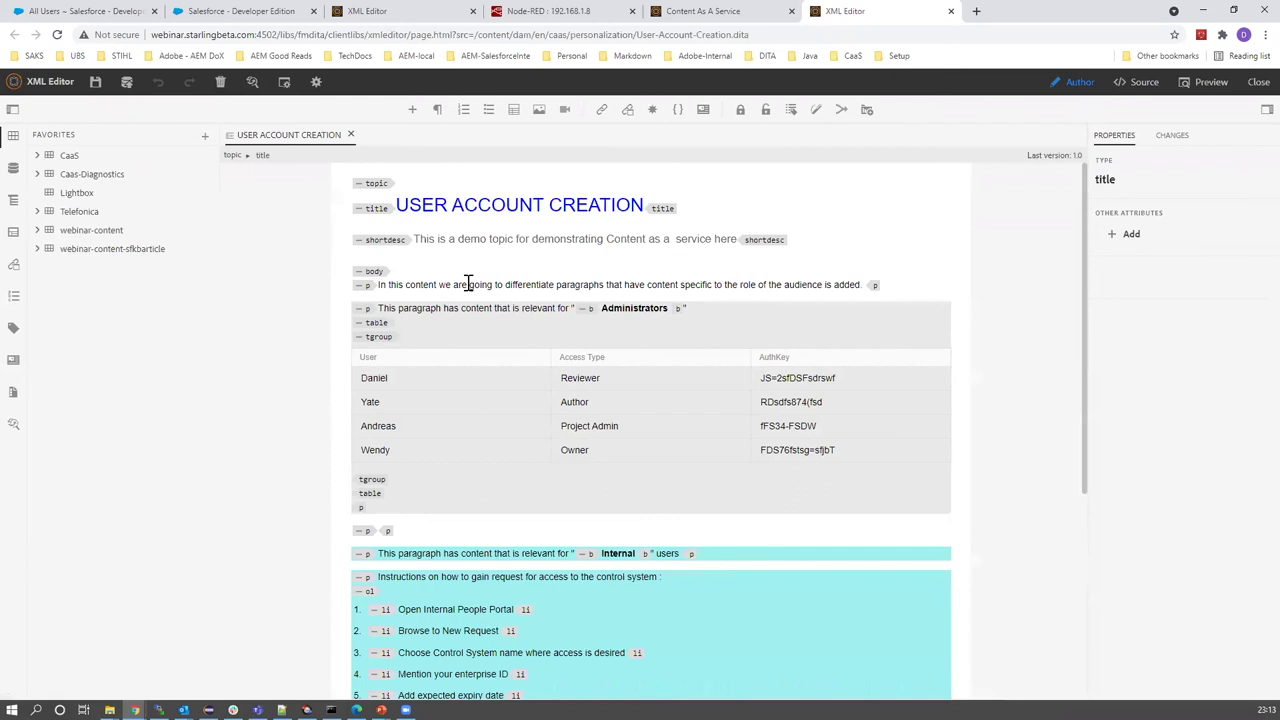
pyautogui.scroll(-3, 443, 374)
pyautogui.scroll(-1, 443, 374)
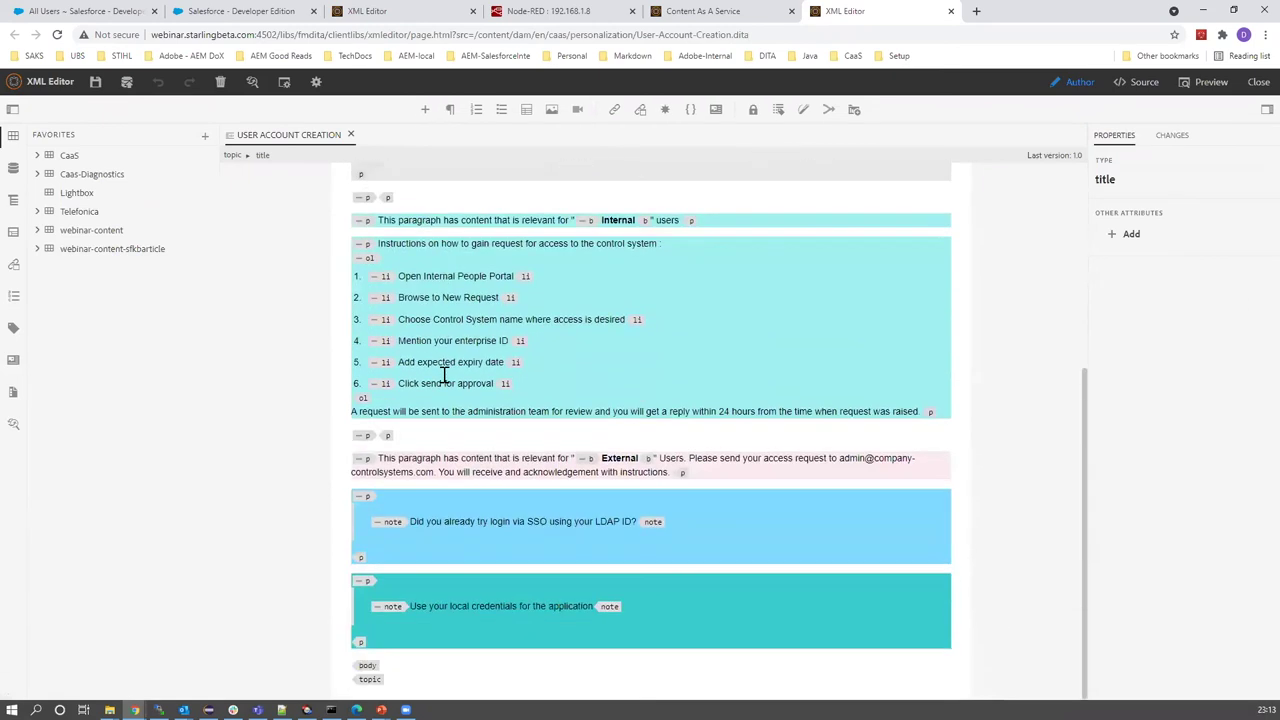
pyautogui.scroll(4, 443, 374)
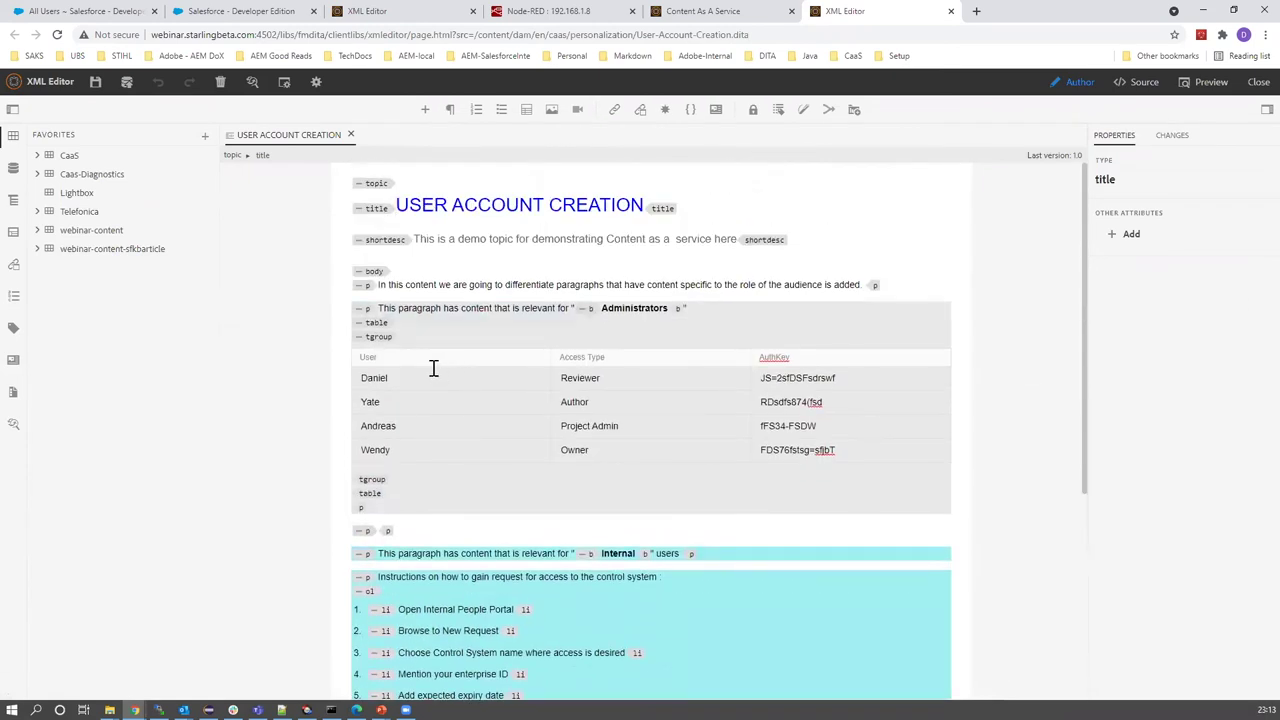
# - Select the Administrators paragraph to inspect its audience attribute, and compare it with the Internal and External paragraphs
pyautogui.click(366, 311)
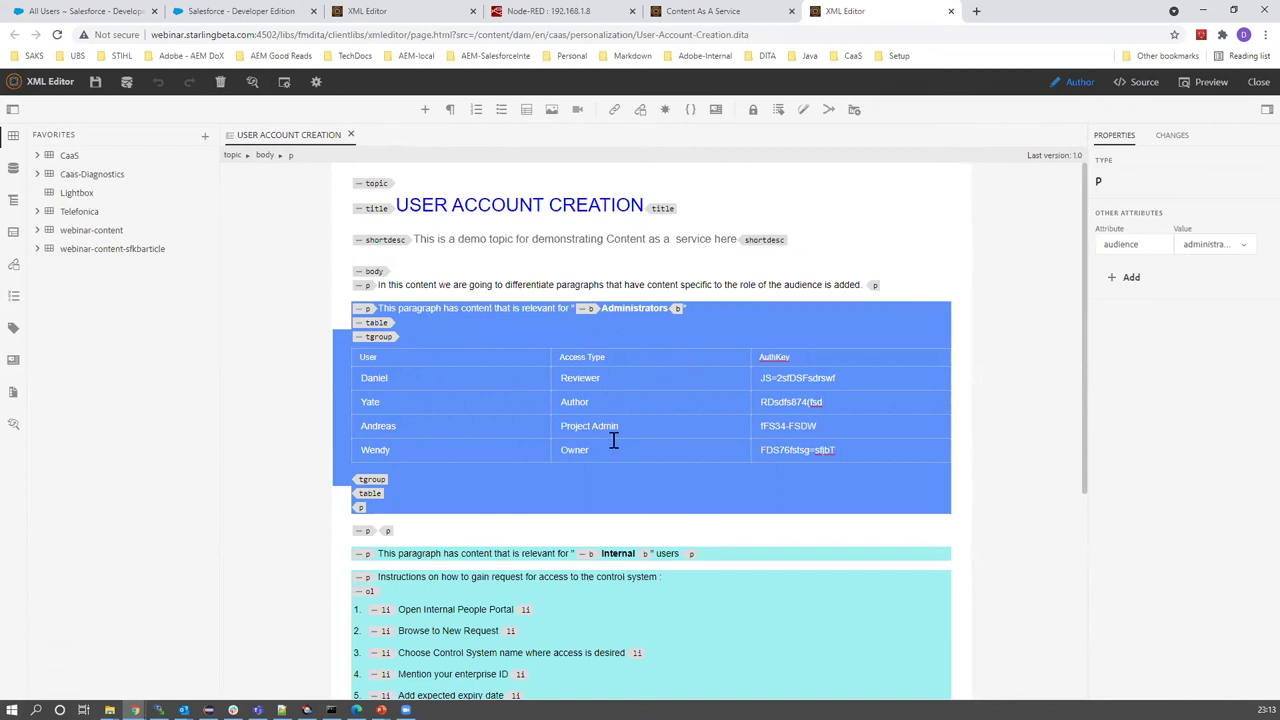
pyautogui.scroll(-3, 613, 441)
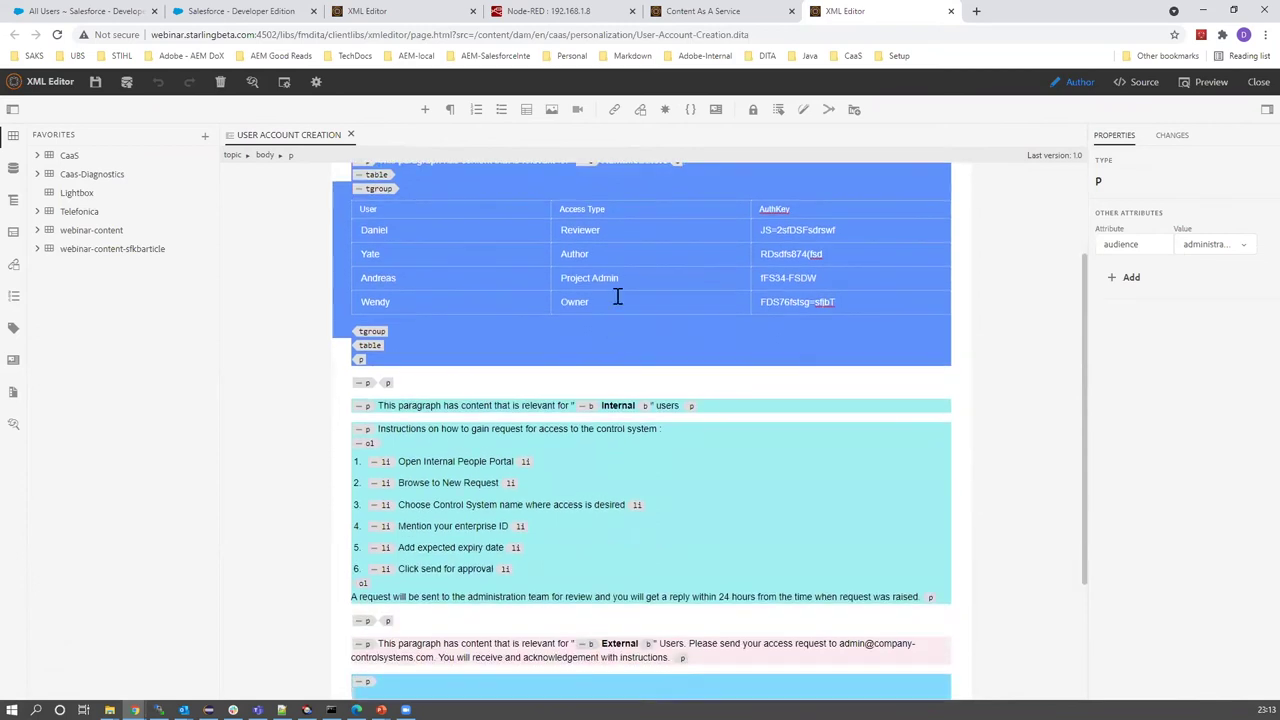
pyautogui.scroll(1, 617, 294)
pyautogui.scroll(-3, 549, 437)
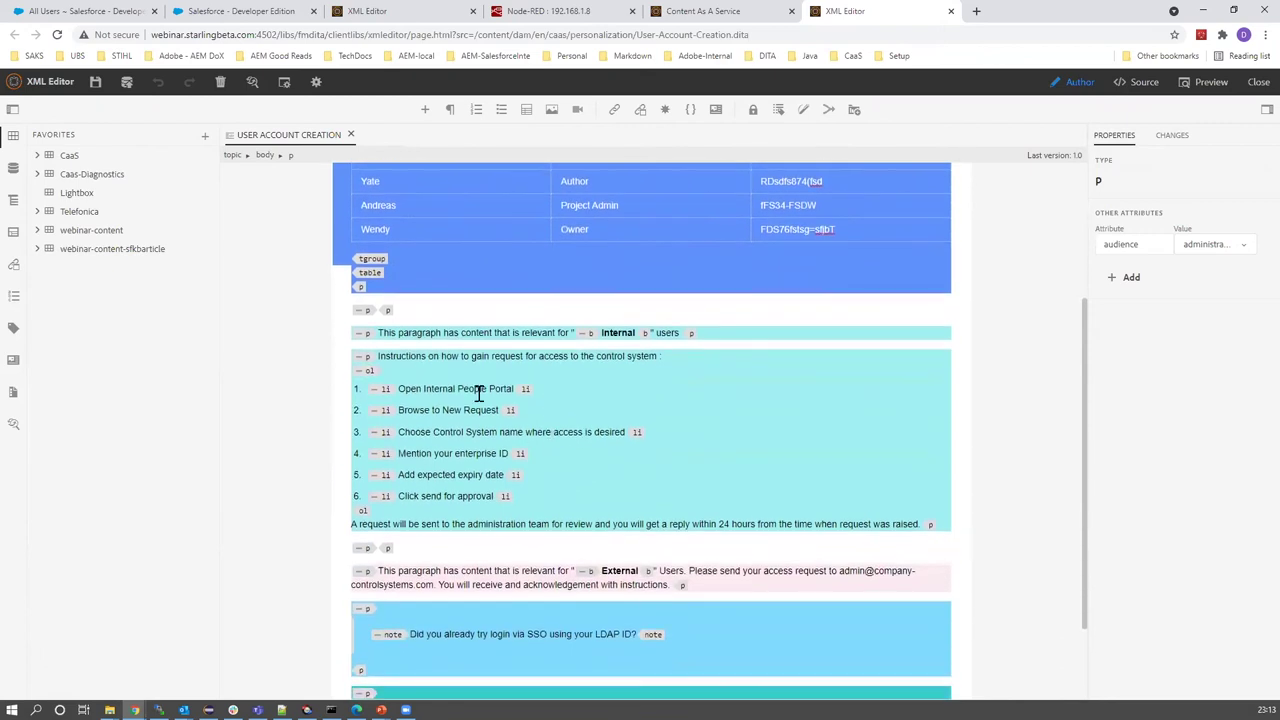
# - Inspect the audience attributes of the Internal and External paragraphs and the platform attributes of the two note paragraphs below them
pyautogui.click(364, 336)
pyautogui.scroll(-2, 444, 421)
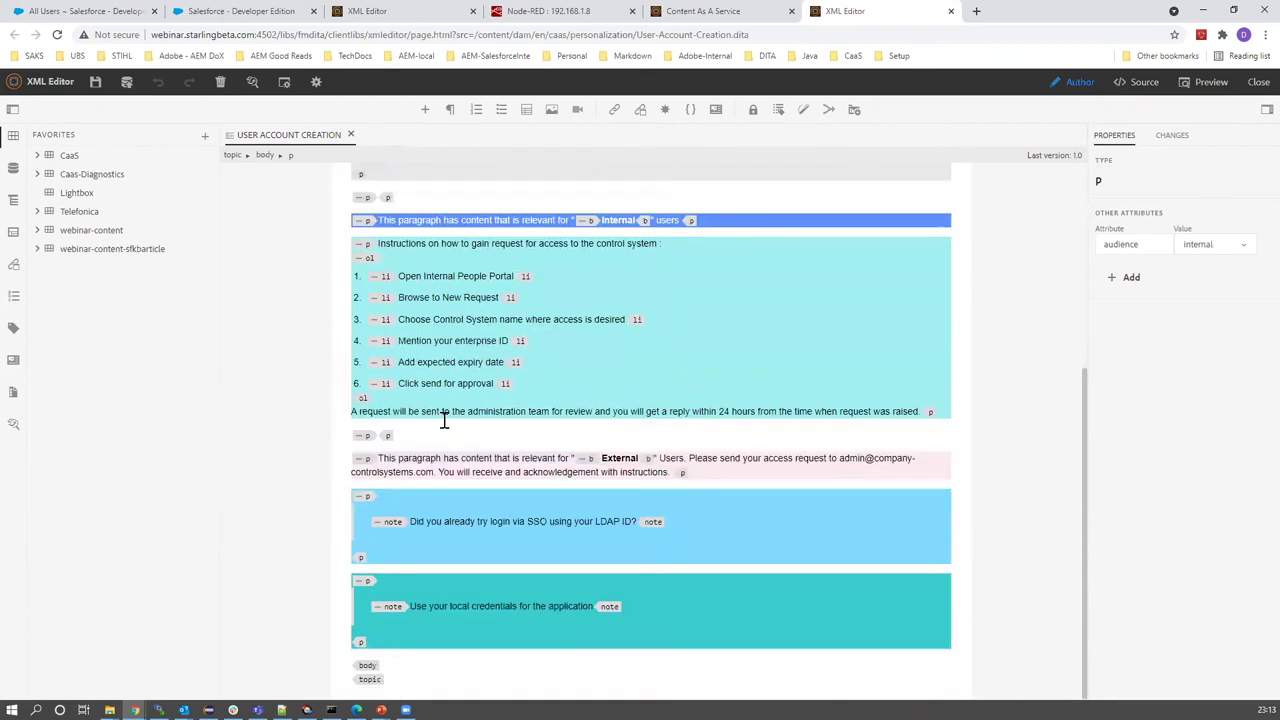
pyautogui.click(369, 462)
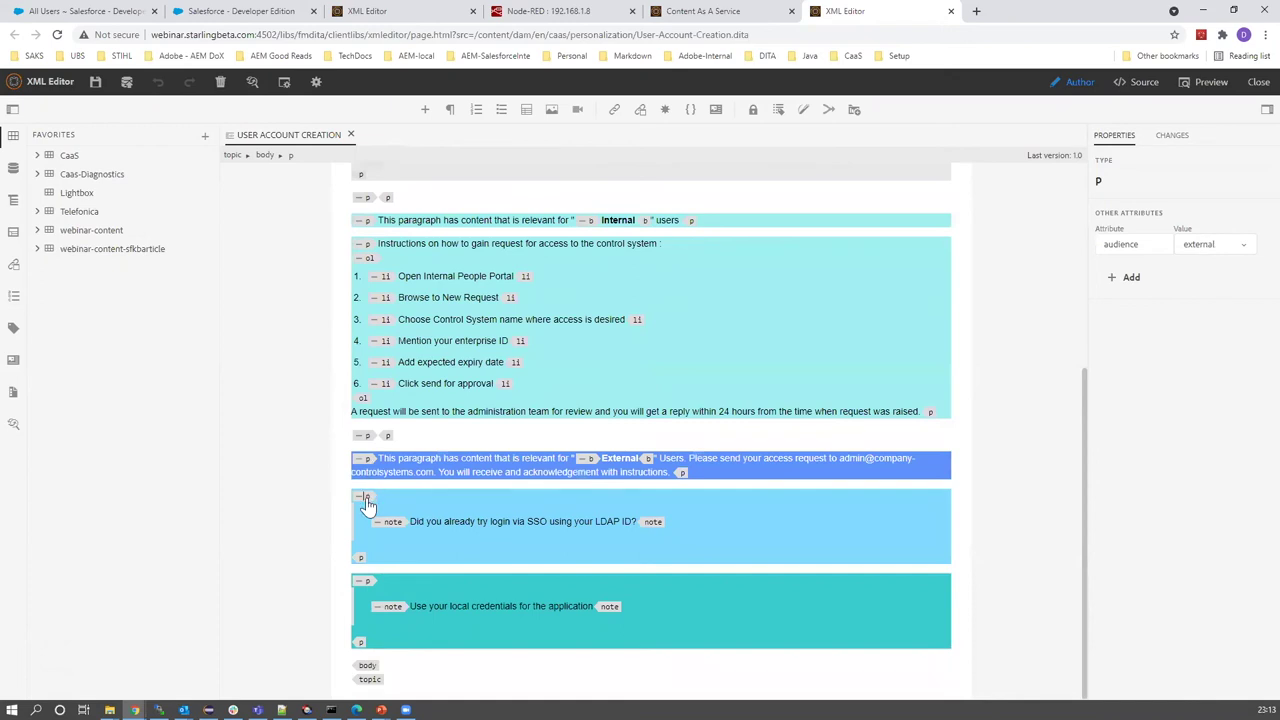
pyautogui.click(367, 500)
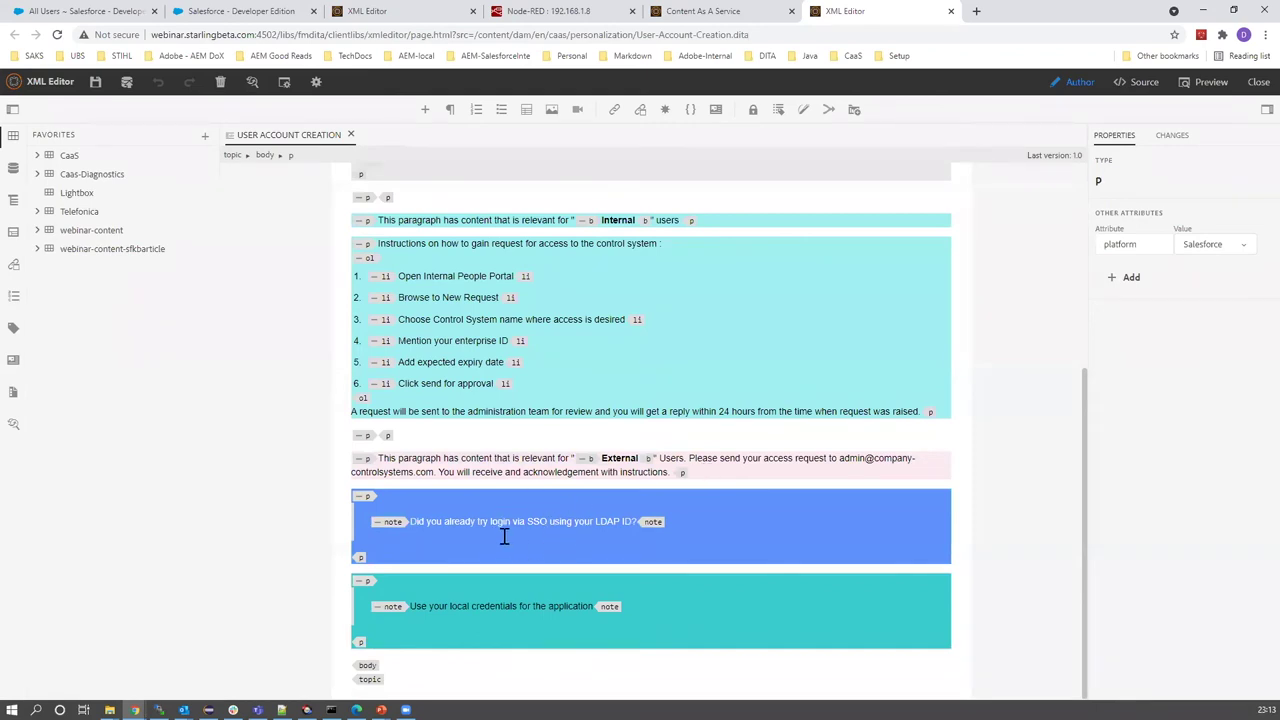
pyautogui.click(366, 582)
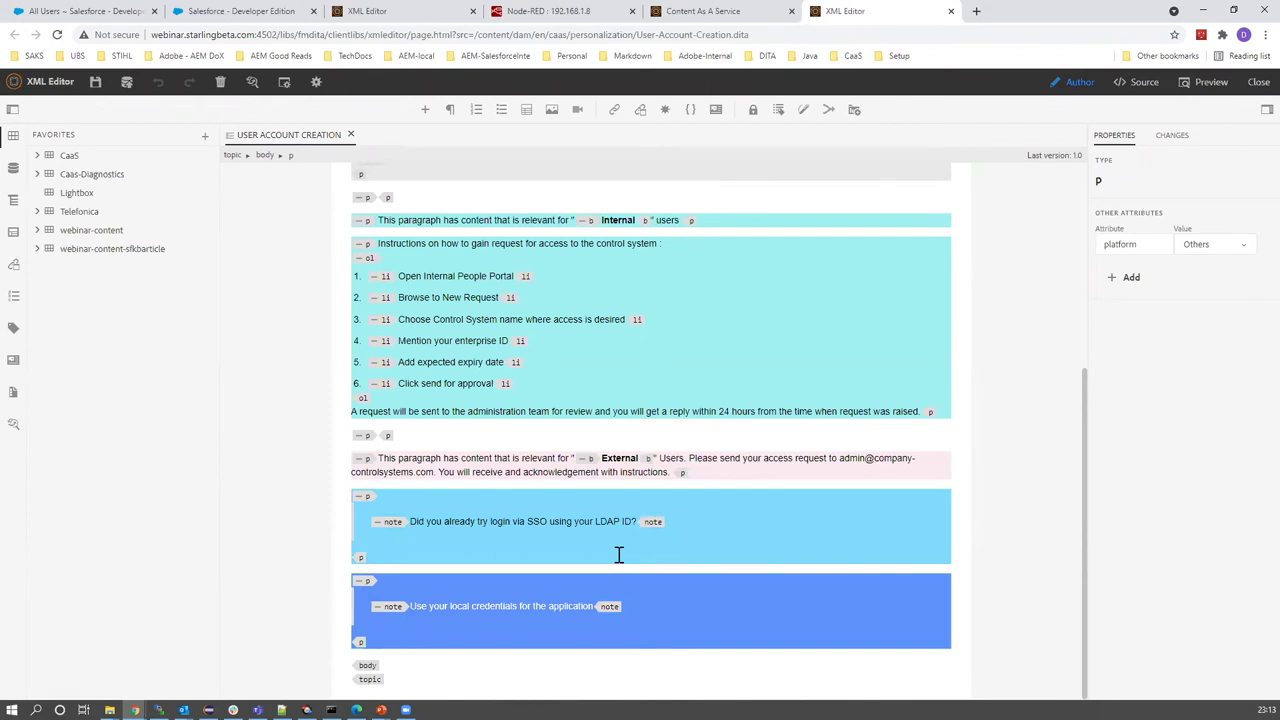
pyautogui.scroll(3, 628, 363)
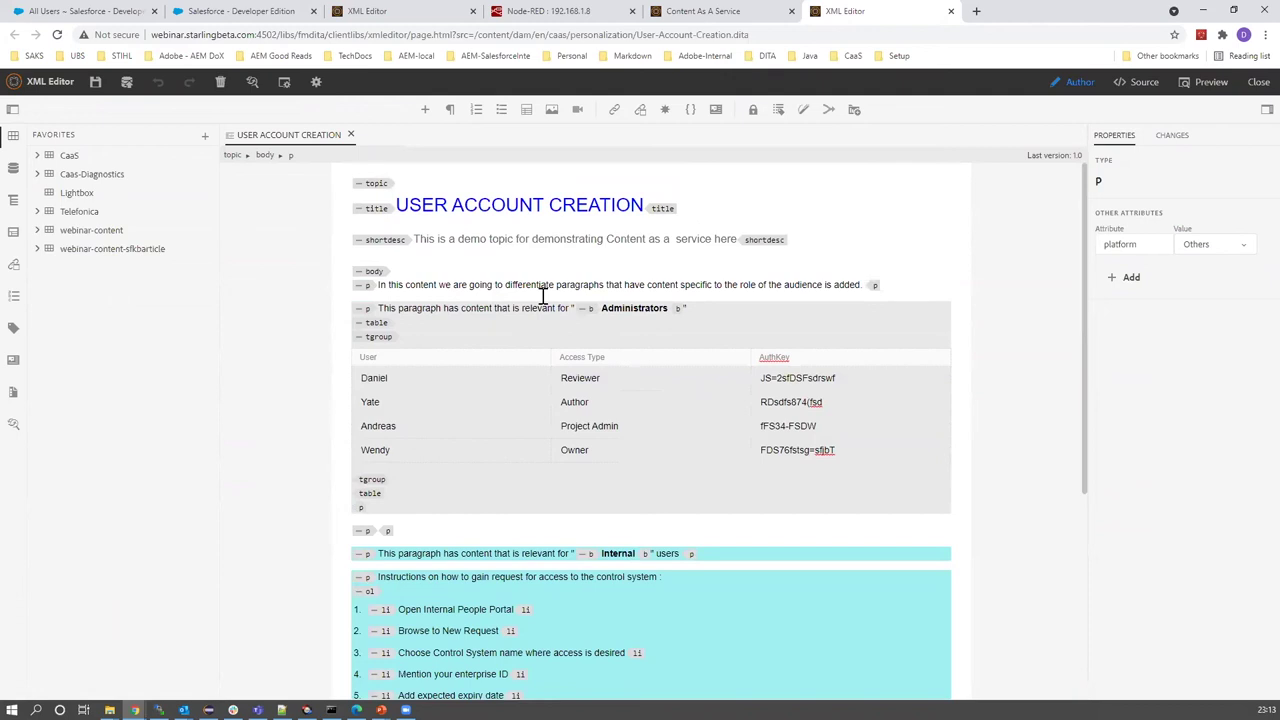
# - Return to the Content As A Service demo and rerun the "user account" search with the audience attribute set to administrators
pyautogui.click(712, 18)
pyautogui.click(480, 222)
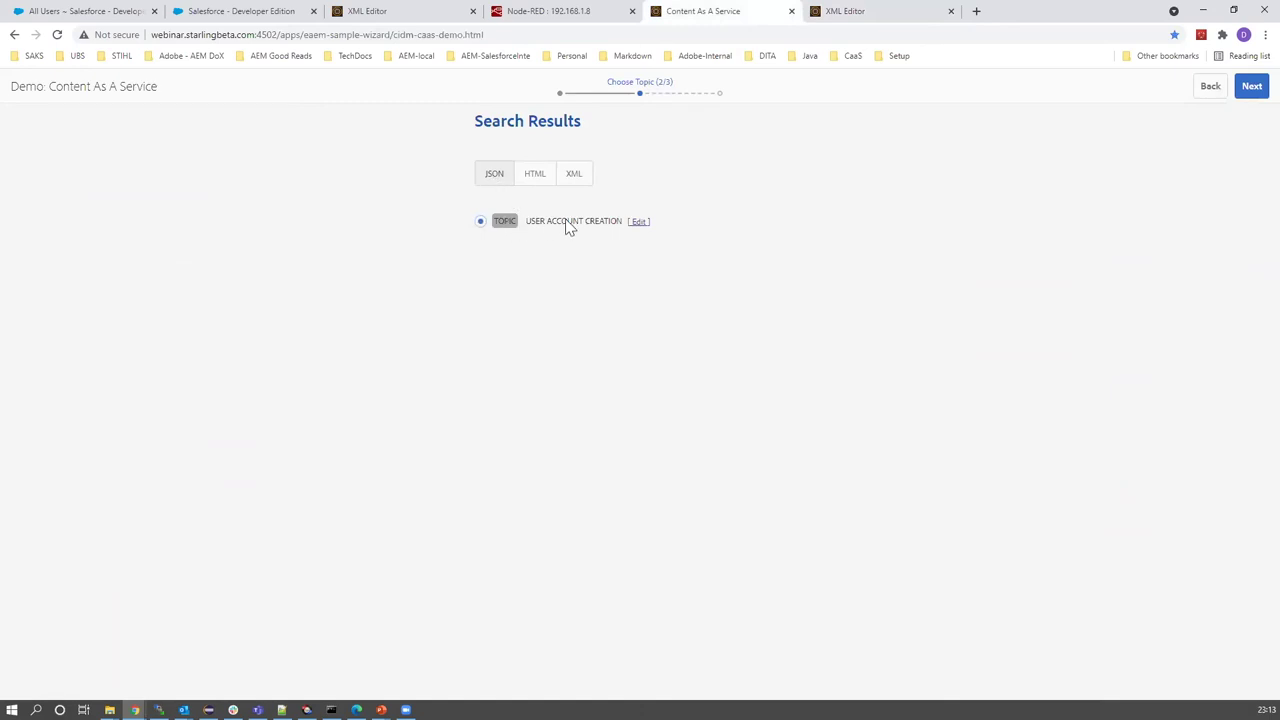
pyautogui.click(531, 176)
pyautogui.click(1212, 86)
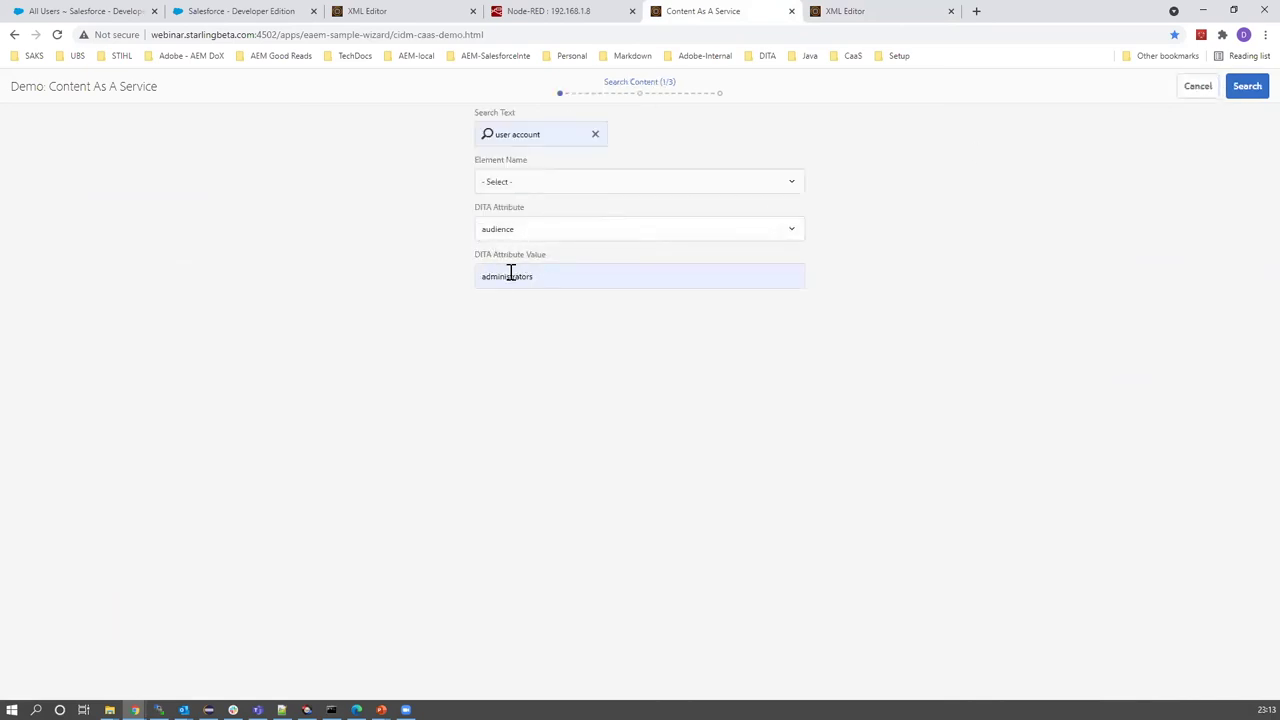
pyautogui.click(1245, 88)
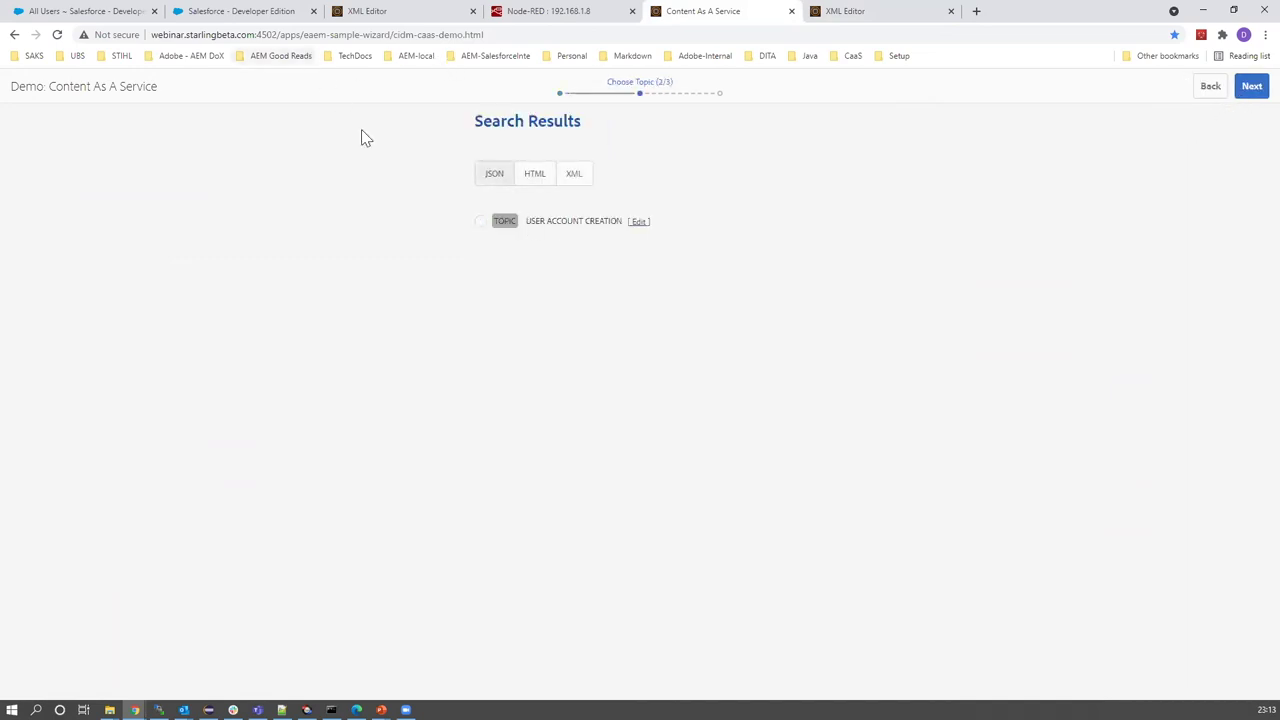
# - Select the USER ACCOUNT CREATION topic in the new results and generate its rendered output for the administrators audience
pyautogui.click(480, 221)
pyautogui.click(583, 176)
pyautogui.click(1250, 88)
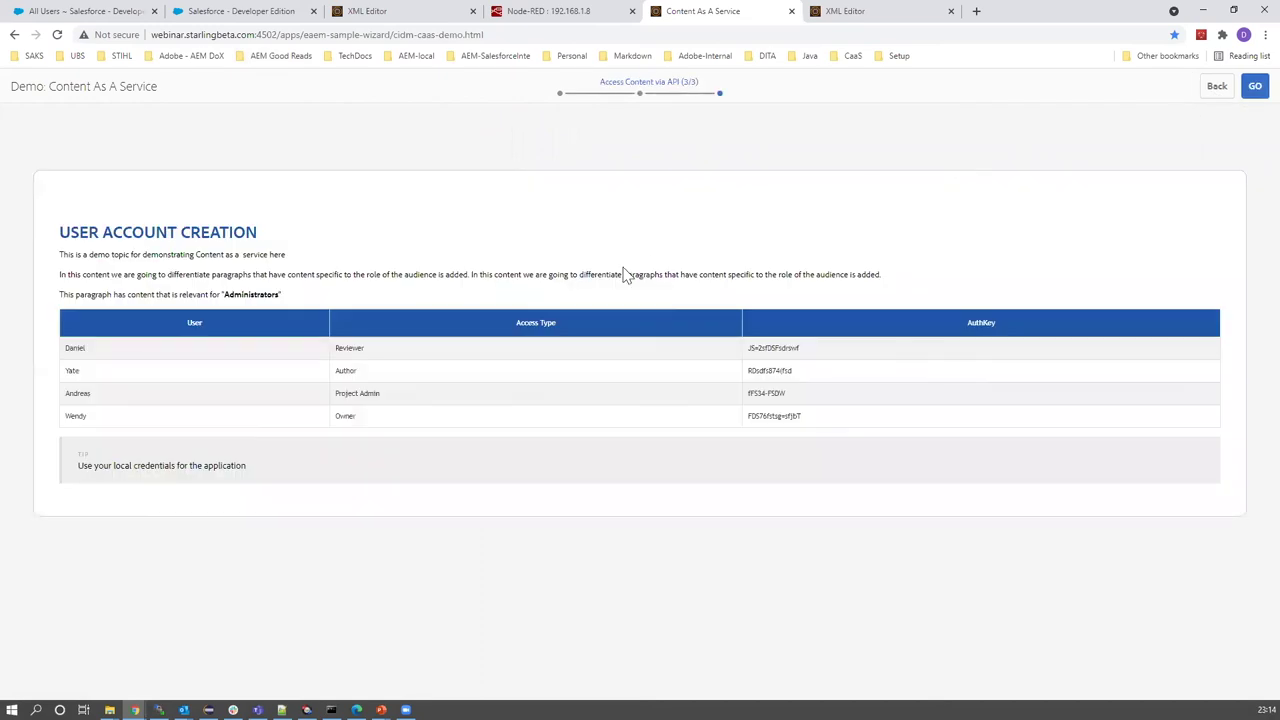
# - Go back to the topic selection and set the output format to HTML
pyautogui.click(1215, 87)
pyautogui.click(531, 186)
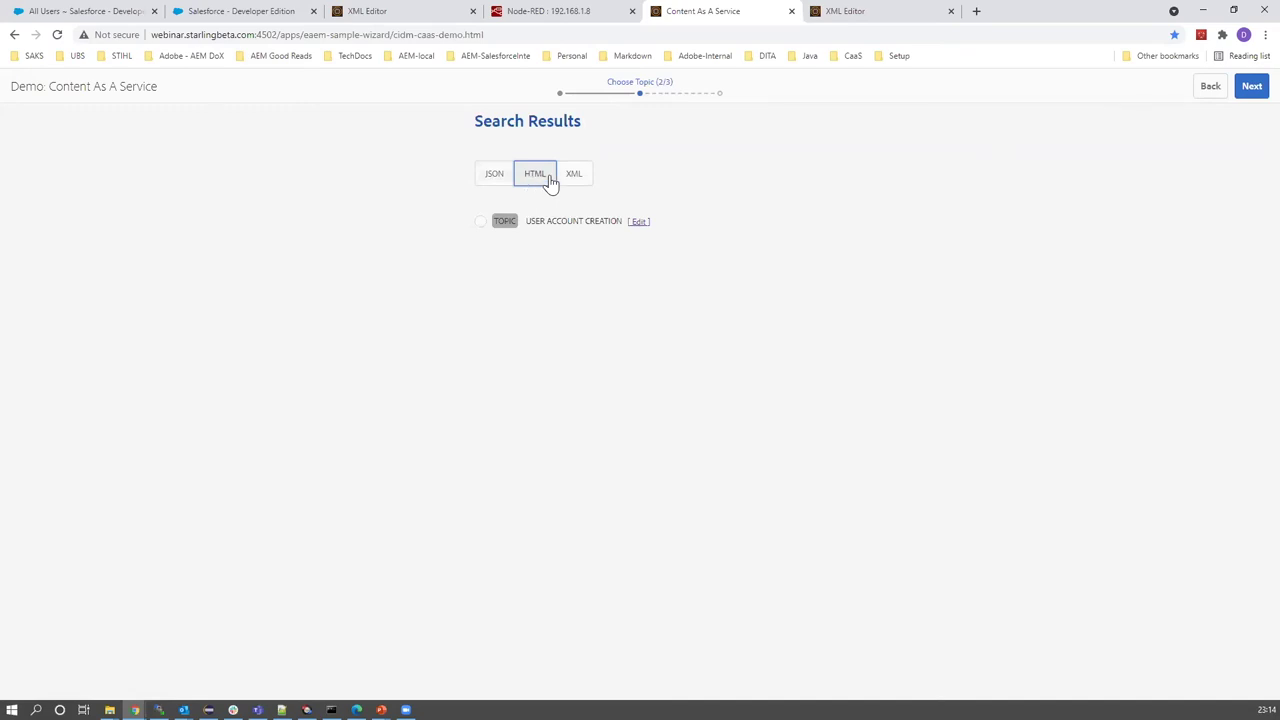
pyautogui.click(690, 265)
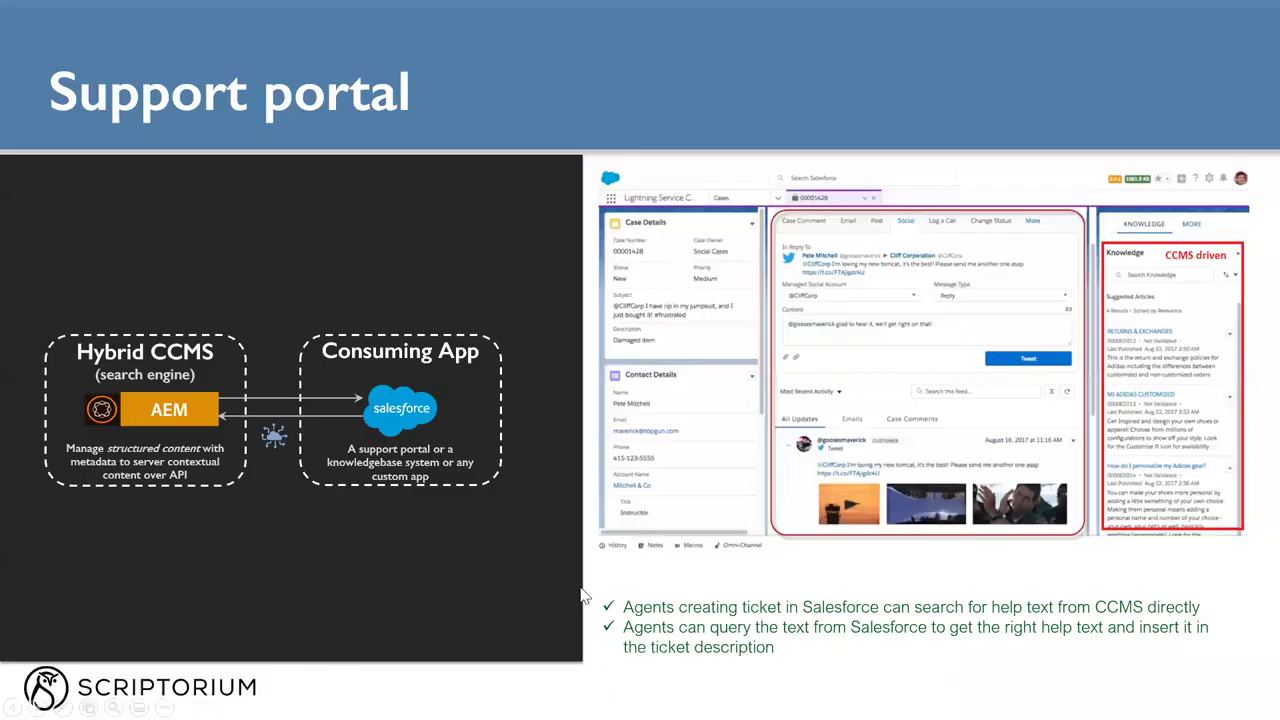
pyautogui.press('Right')
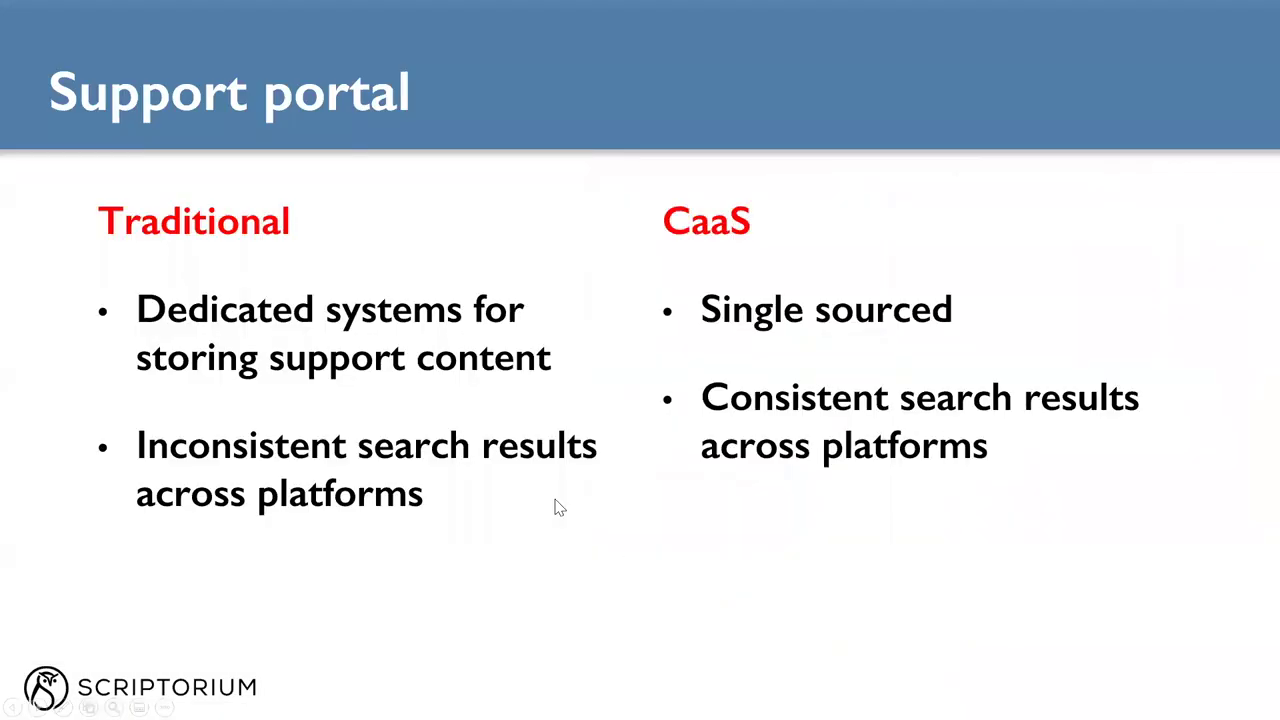